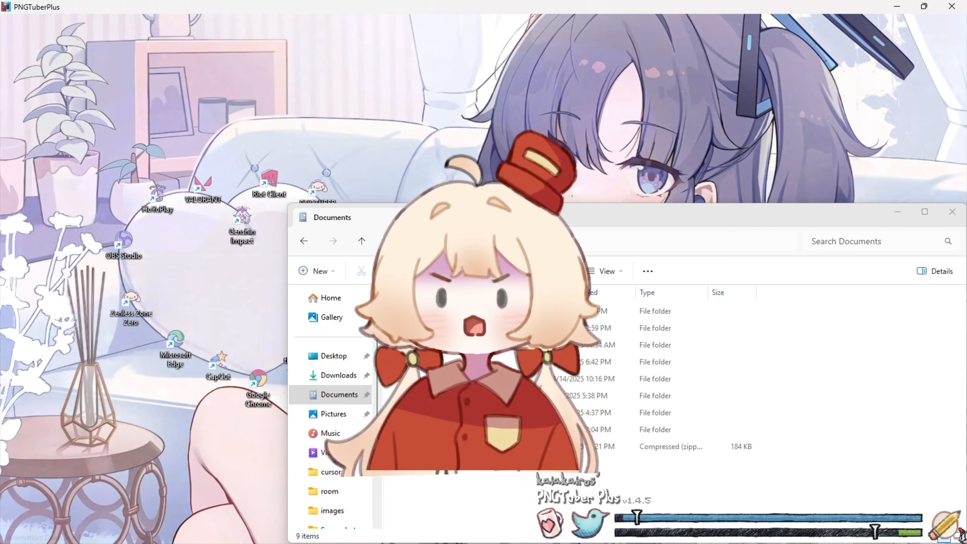
Enter editing mode and delete the old avatar's body, back hair and face sprites
click(958, 532)
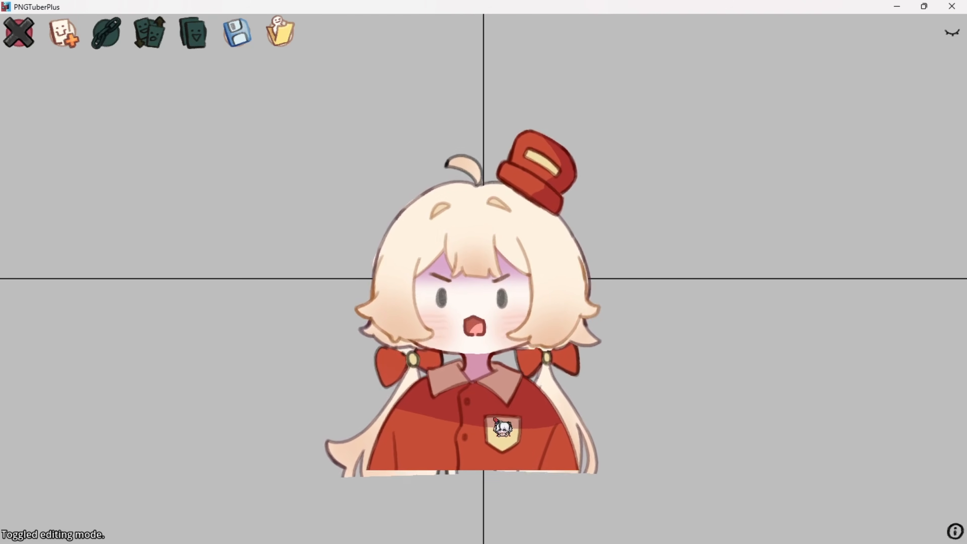
click(490, 421)
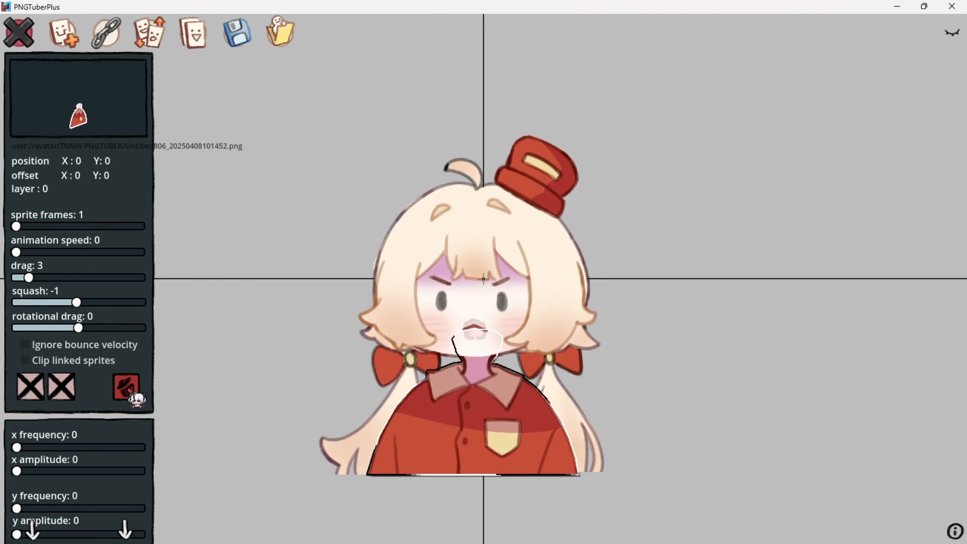
click(128, 389)
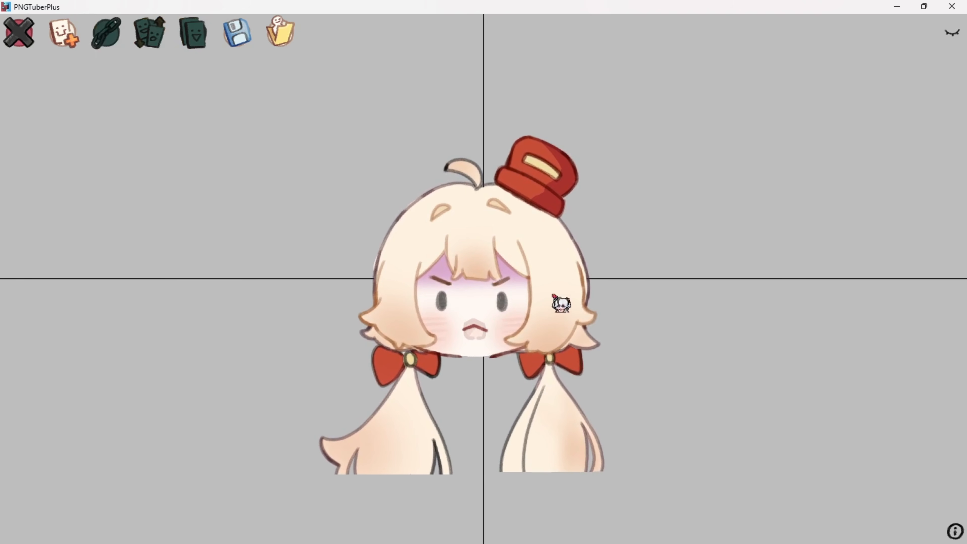
click(548, 293)
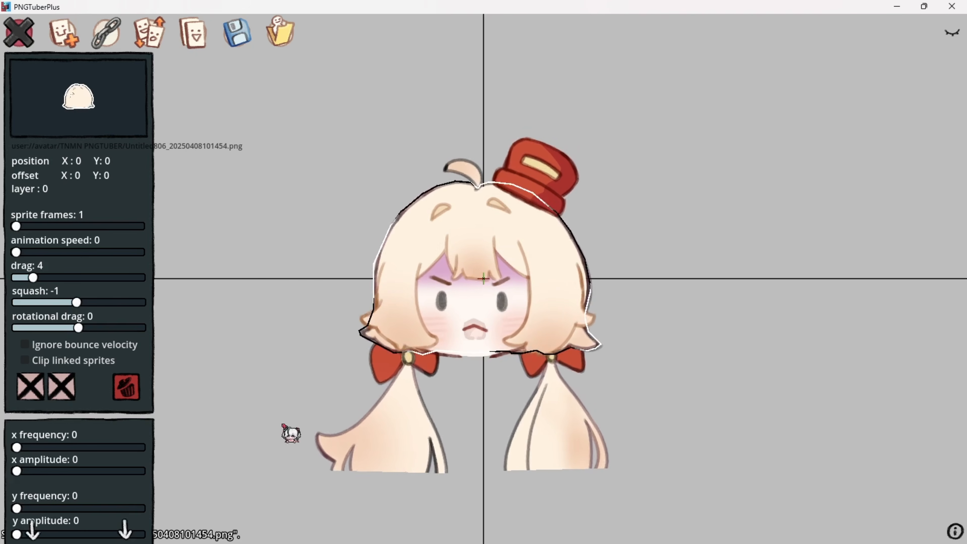
click(121, 388)
click(474, 320)
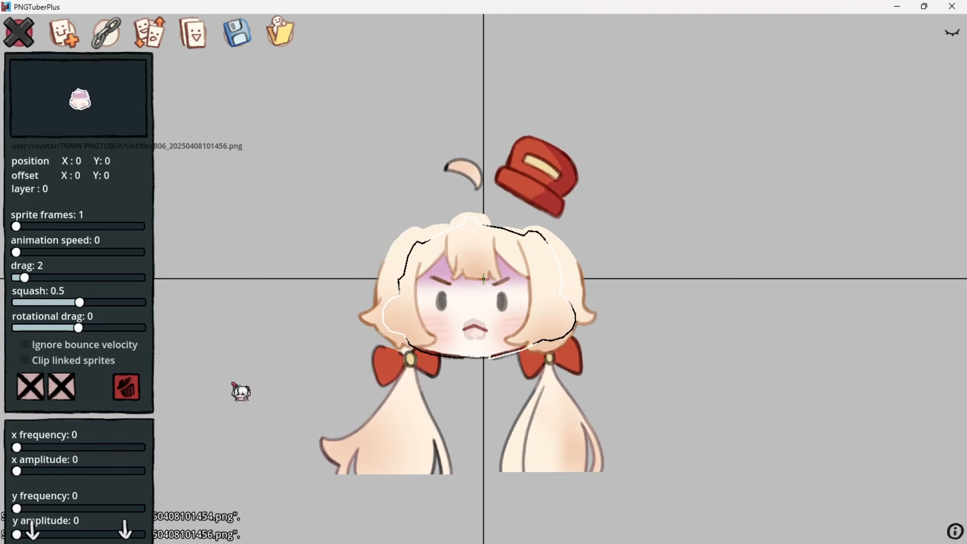
click(131, 390)
Delete the old avatar's side hair, bangs and ponytail sprites
click(421, 325)
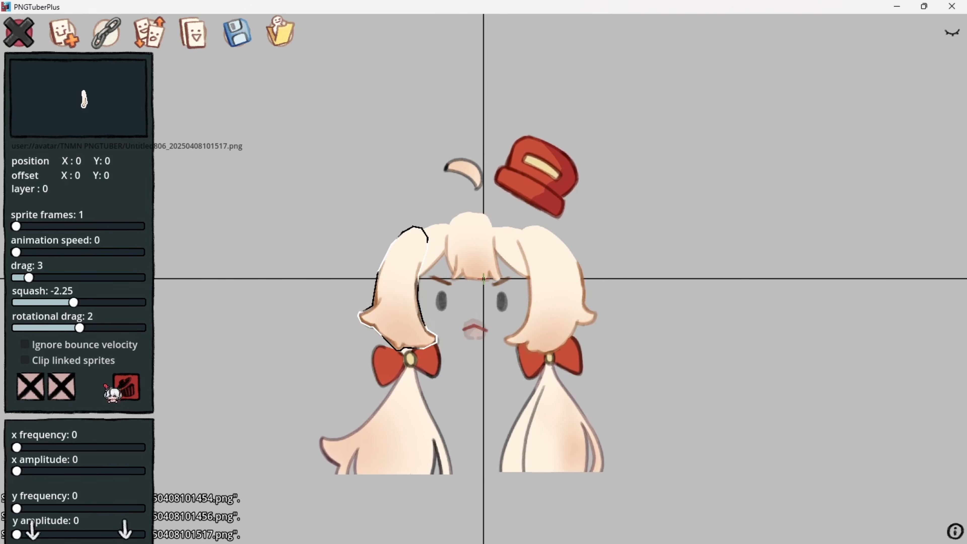
click(137, 394)
click(488, 254)
click(125, 388)
click(423, 248)
click(125, 388)
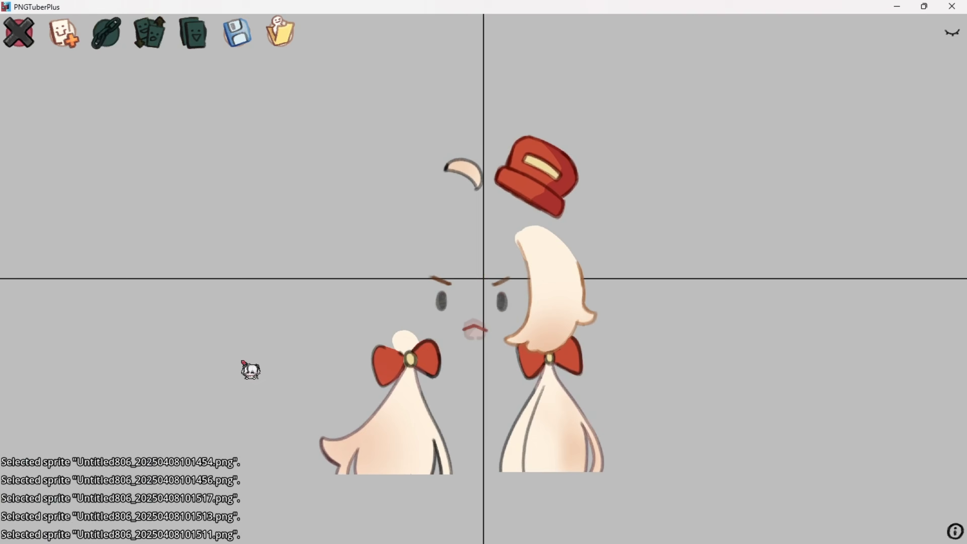
click(547, 305)
click(125, 389)
click(404, 404)
click(121, 389)
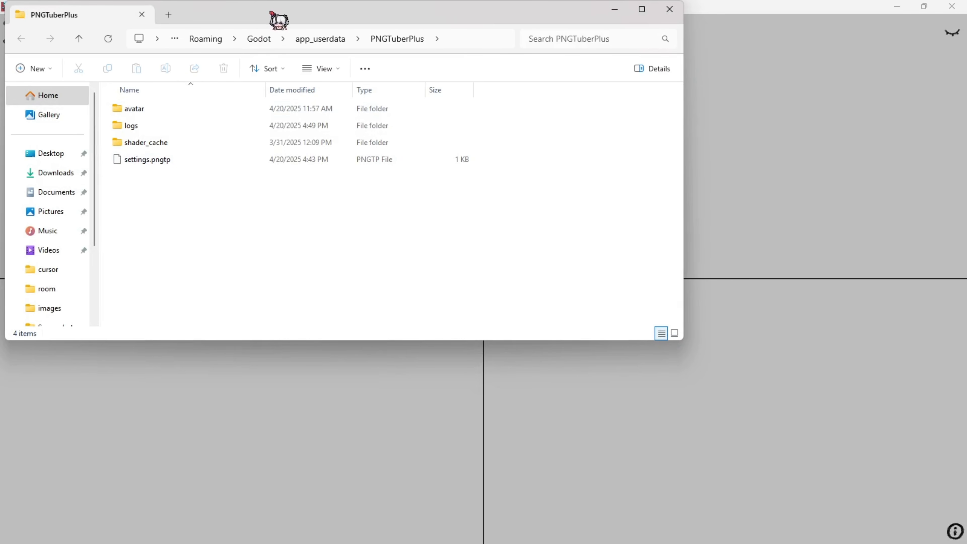
Arrange the PNGTuberPlus data folder and Documents windows in File Explorer so that both are accessible
drag(270, 12, 556, 129)
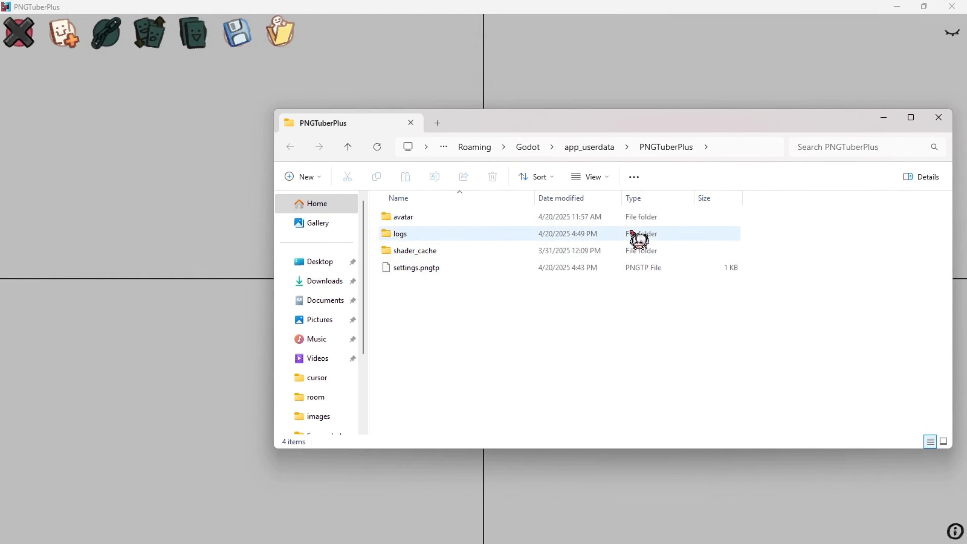
drag(599, 116, 608, 130)
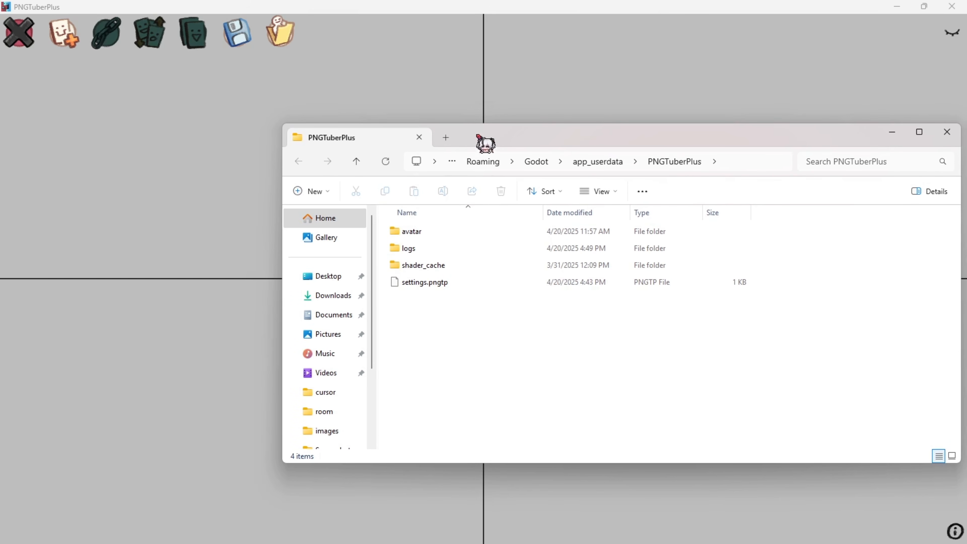
drag(483, 142, 496, 138)
mouse_move(471, 531)
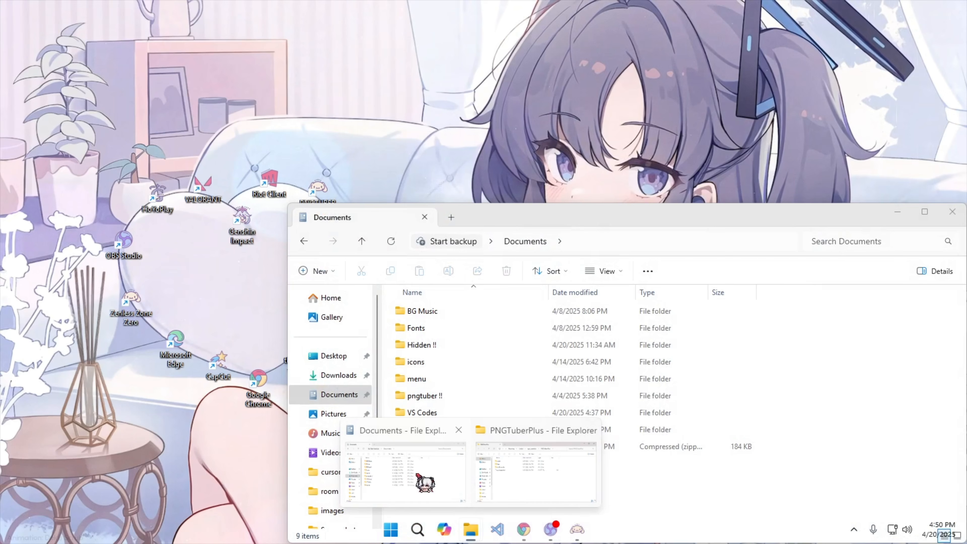
click(424, 484)
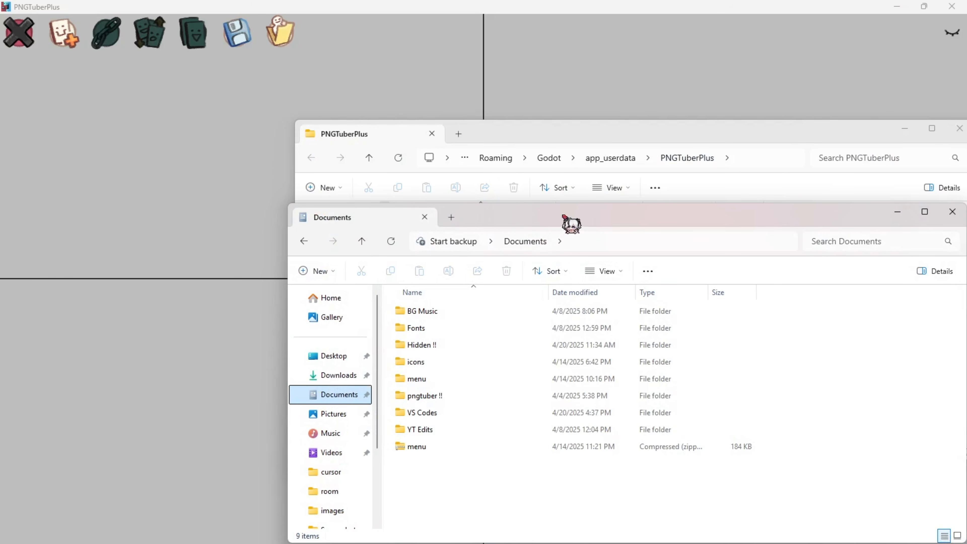
drag(570, 222, 312, 86)
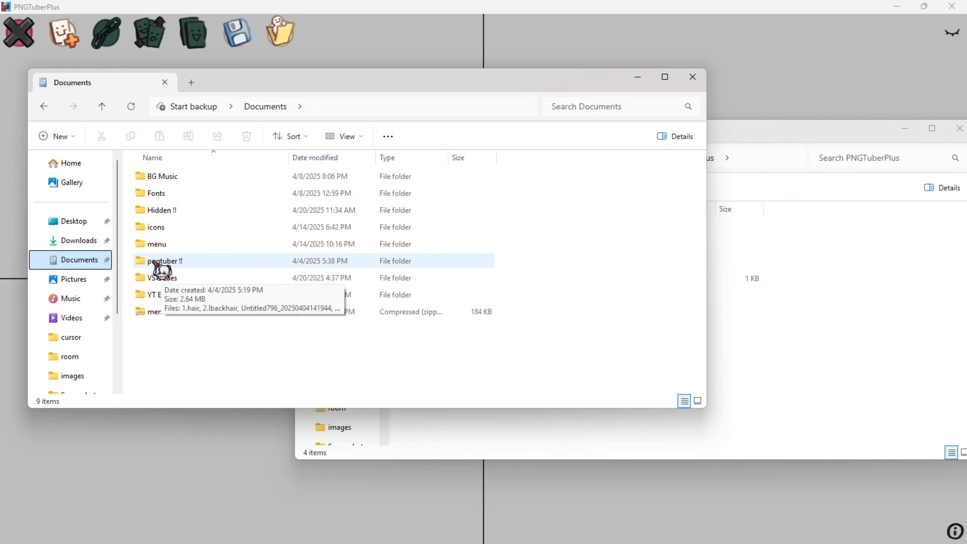
Move the "pngtuber !!" folder from Documents into the avatar folder of the PNGTuberPlus data, and close the File Explorer window
drag(157, 263, 785, 377)
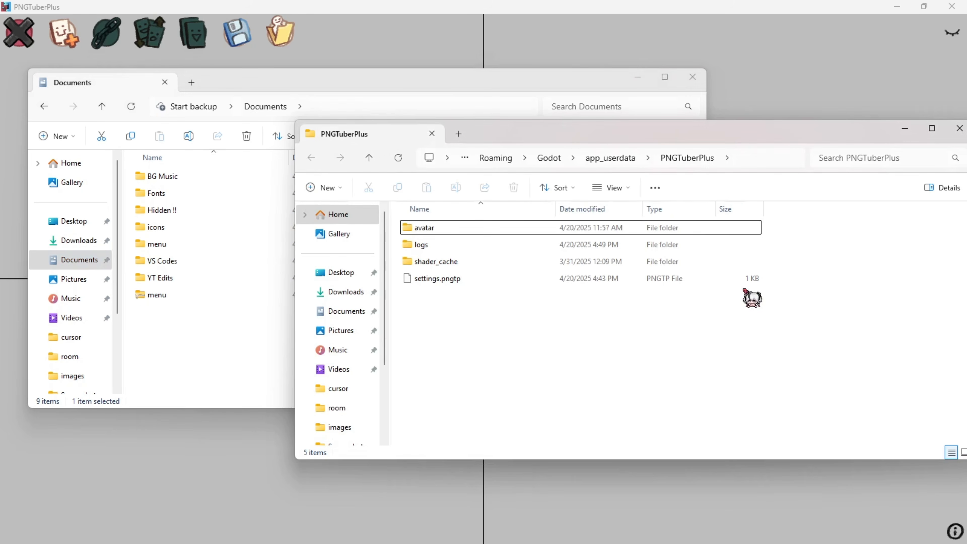
click(646, 81)
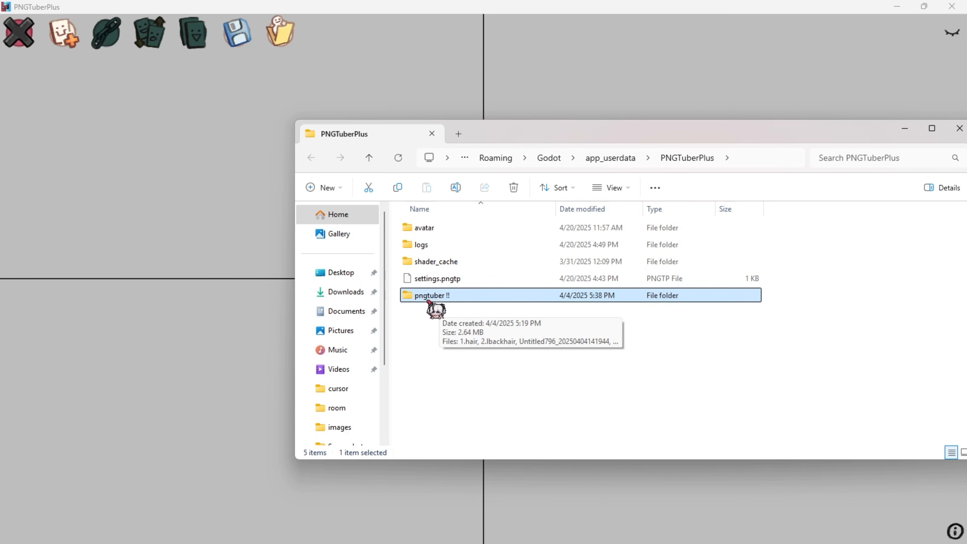
drag(442, 298, 434, 231)
double_click(488, 231)
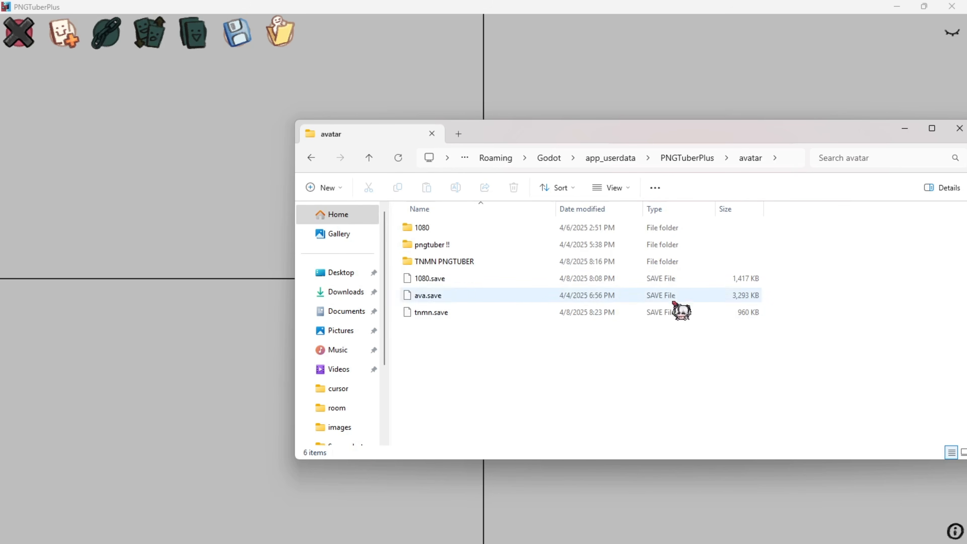
drag(780, 138, 495, 129)
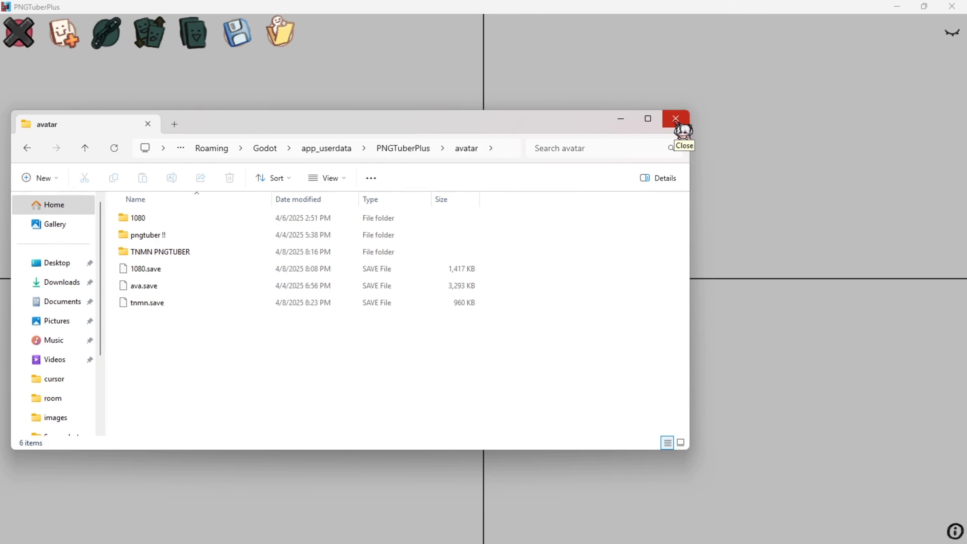
click(677, 123)
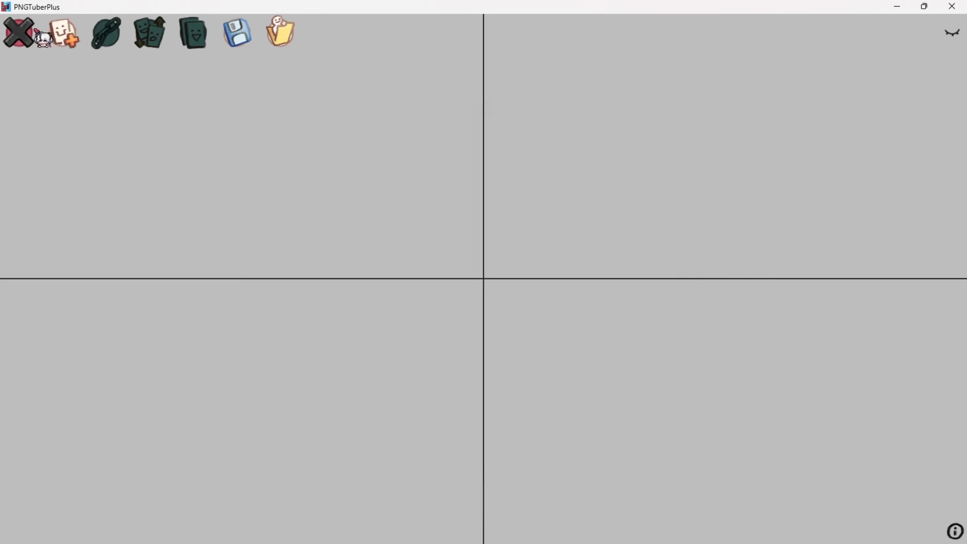
Add Untitled796_20250404142813.png from the avatar's "pngtuber !!" folder as a sprite
click(69, 35)
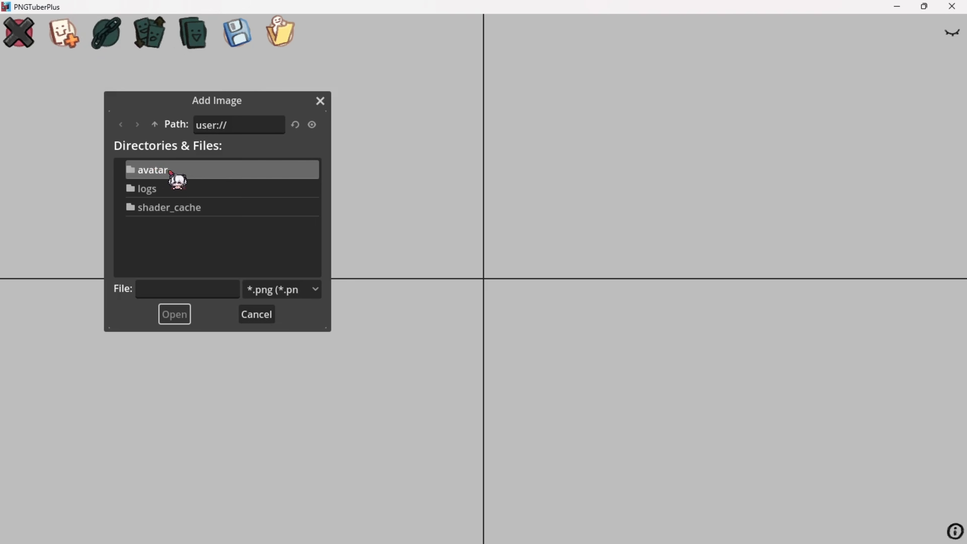
double_click(176, 174)
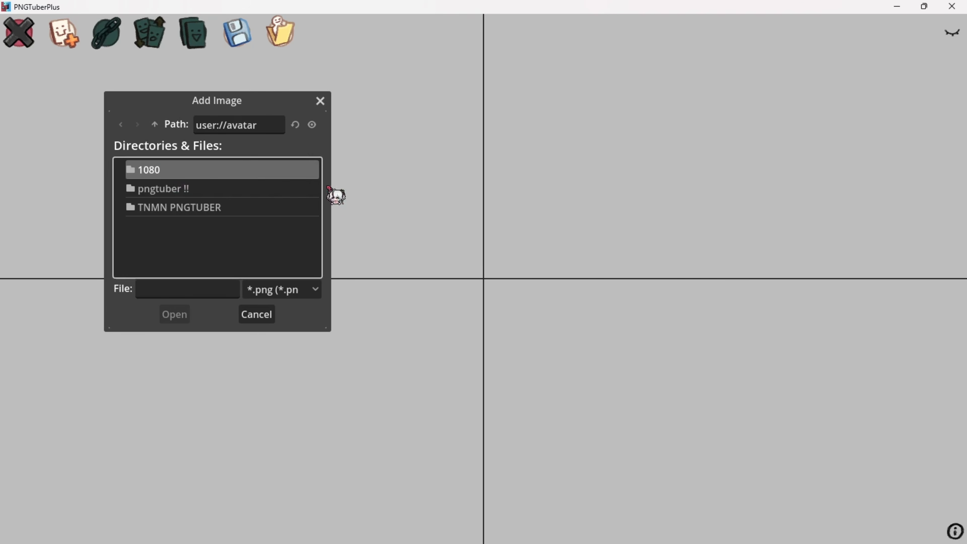
double_click(178, 189)
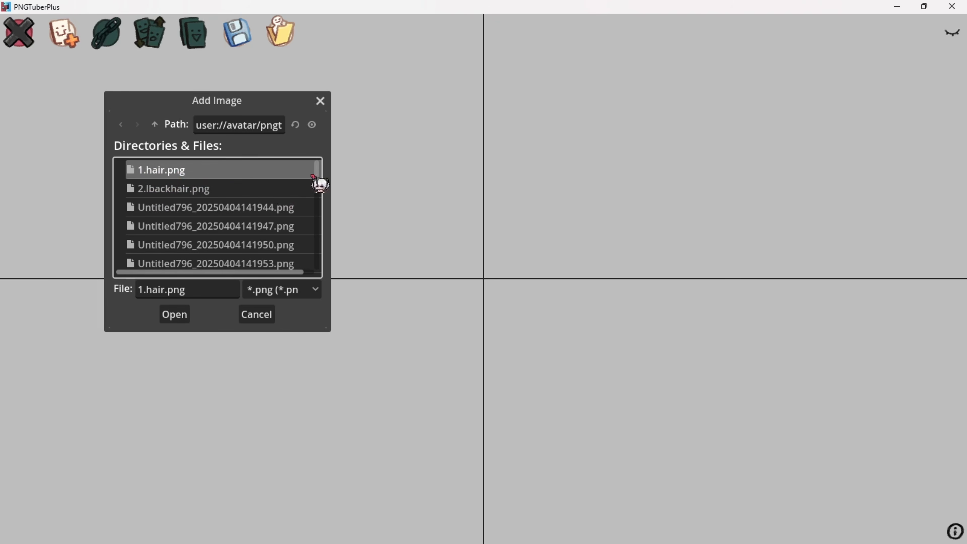
mouse_move(324, 180)
mouse_down()
mouse_move(316, 266)
mouse_move(319, 209)
mouse_move(310, 175)
mouse_up()
drag(319, 175, 331, 285)
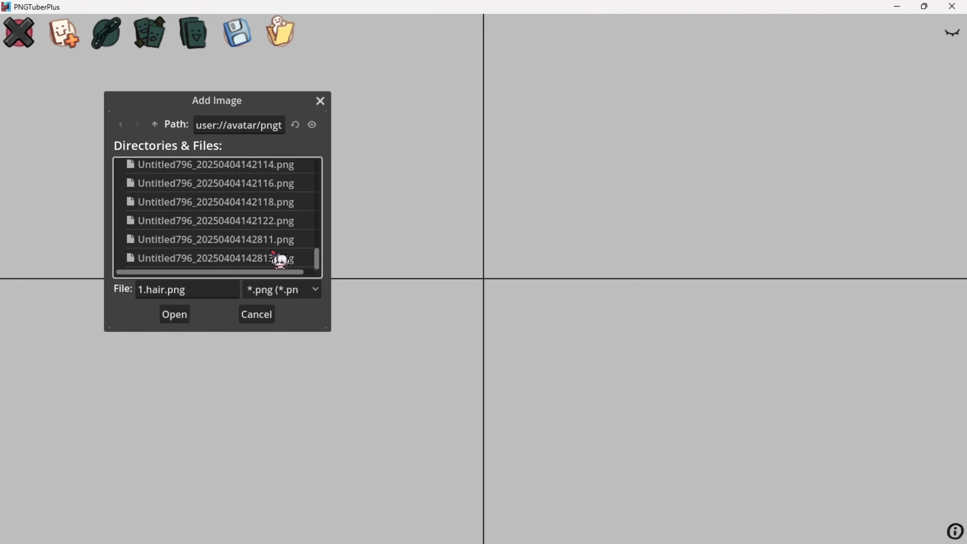
double_click(277, 259)
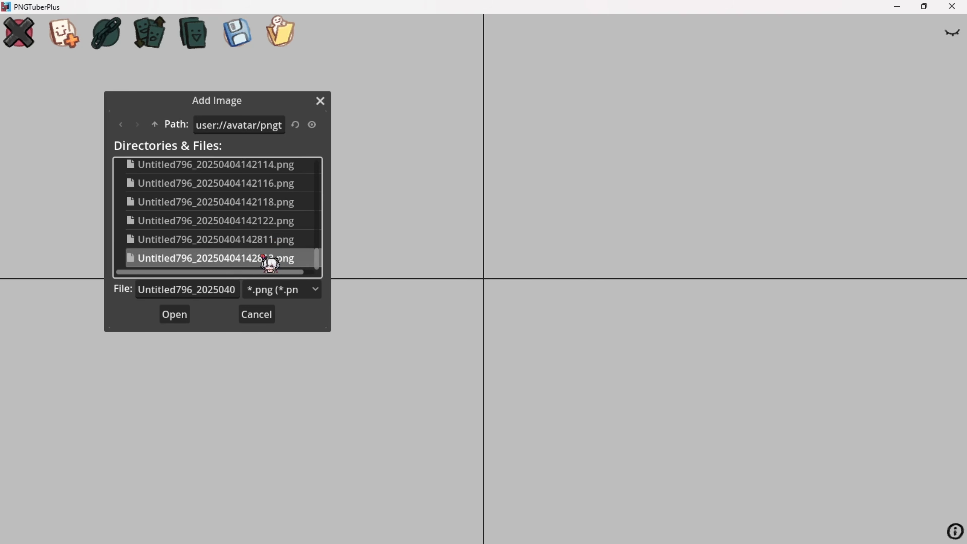
Add Untitled796_20250404142811.png from the same folder as a second wing sprite
click(64, 33)
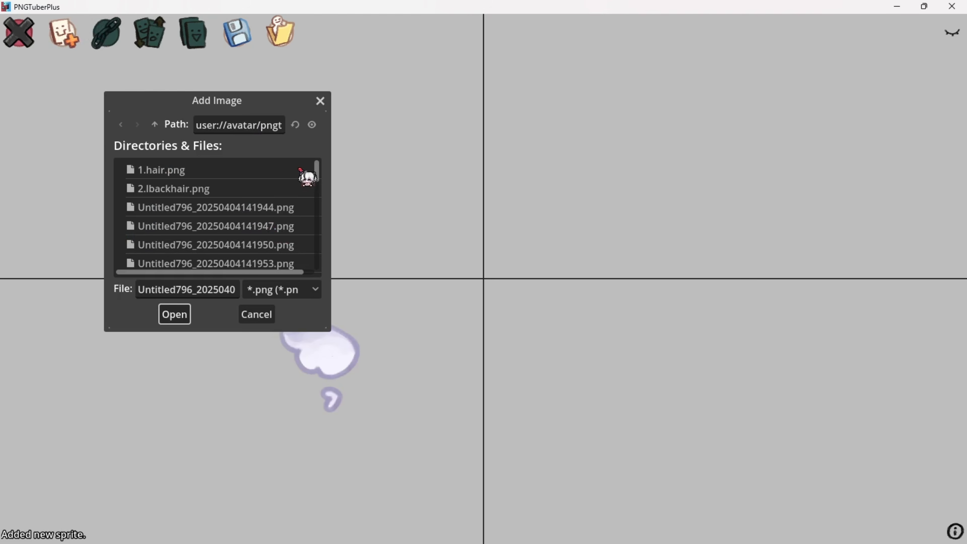
drag(317, 169, 317, 267)
double_click(281, 243)
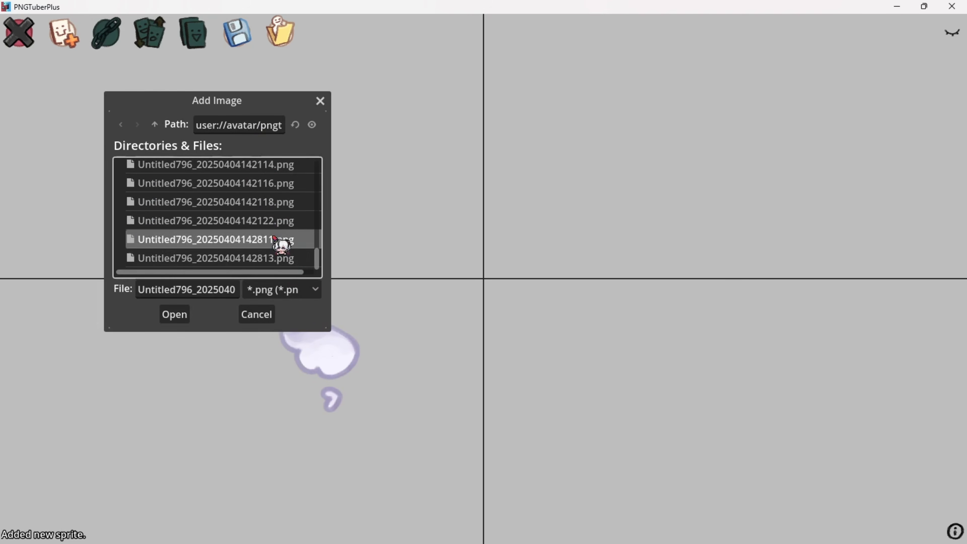
Add 1.hair.png and the remaining avatar part images from the "pngtuber !!" folder as sprites
click(63, 33)
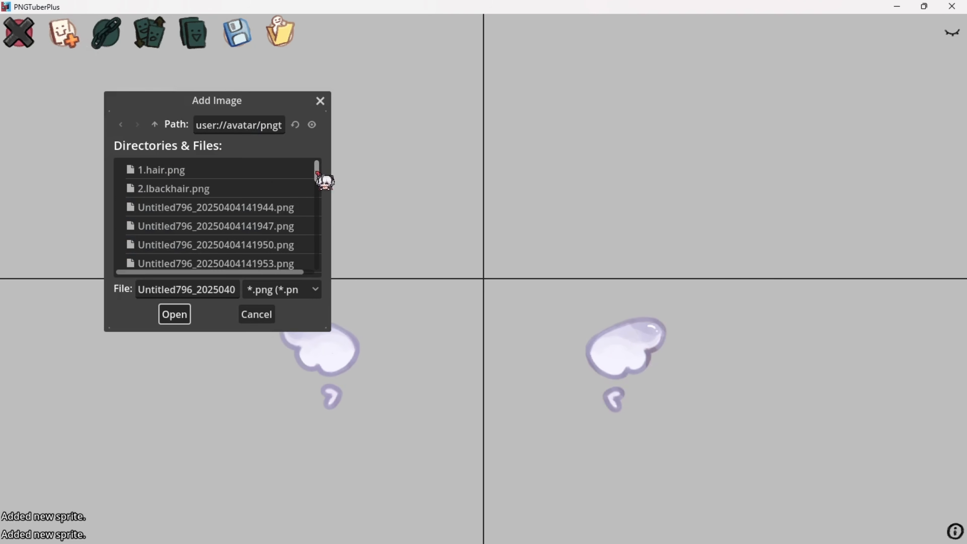
click(208, 174)
double_click(208, 175)
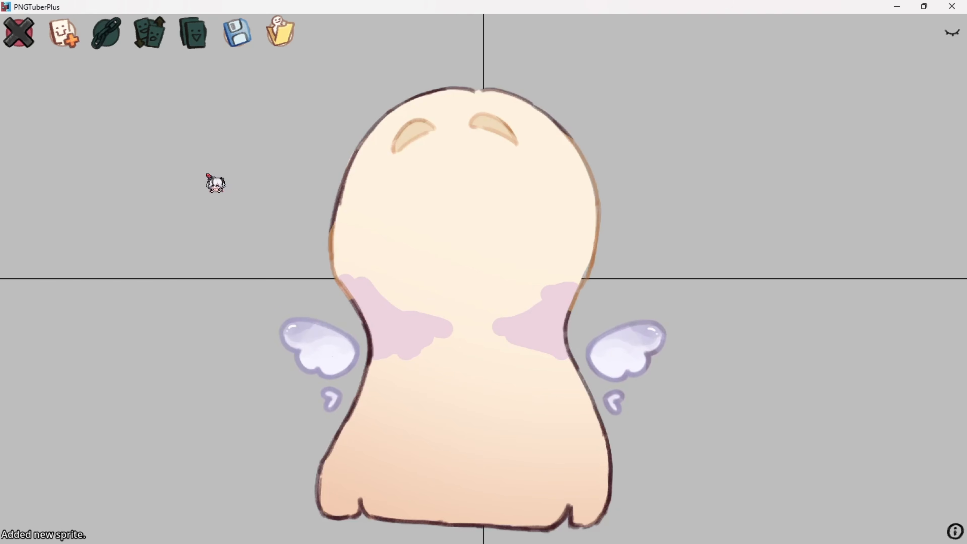
click(63, 32)
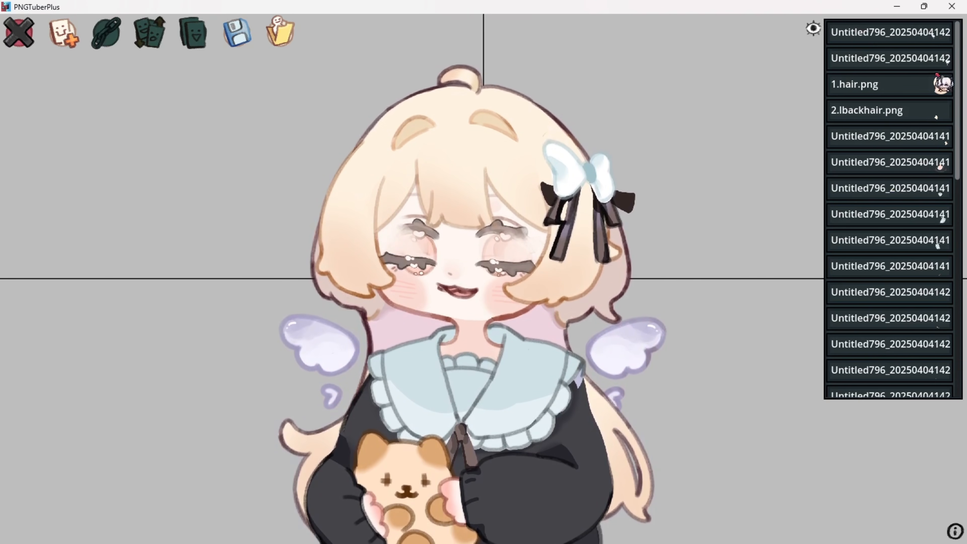
Hide the sprite list and bring it back into view
click(813, 29)
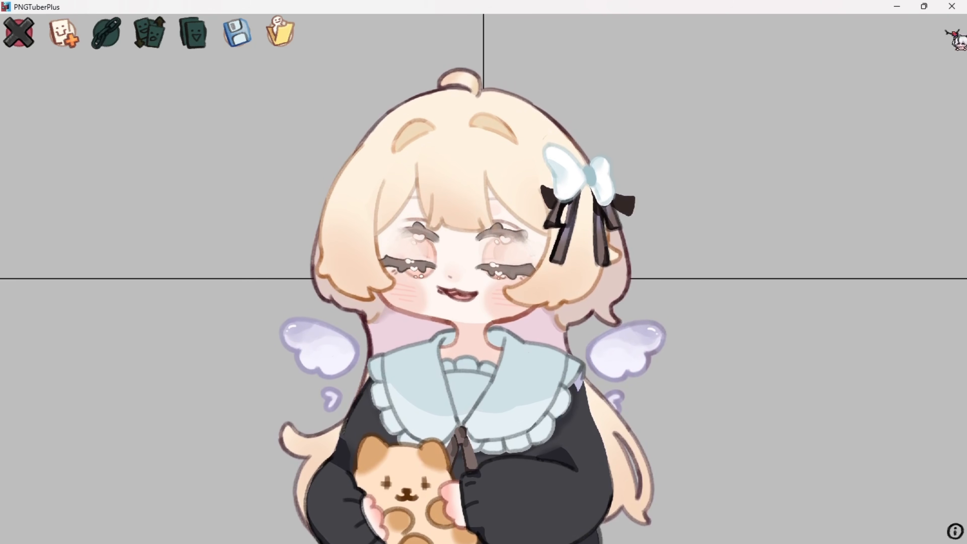
click(949, 33)
click(815, 29)
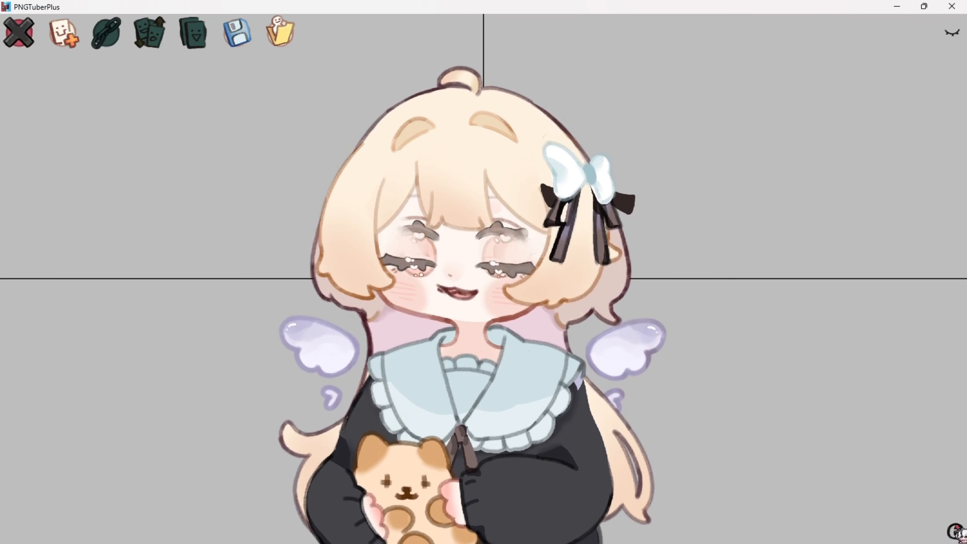
mouse_move(956, 532)
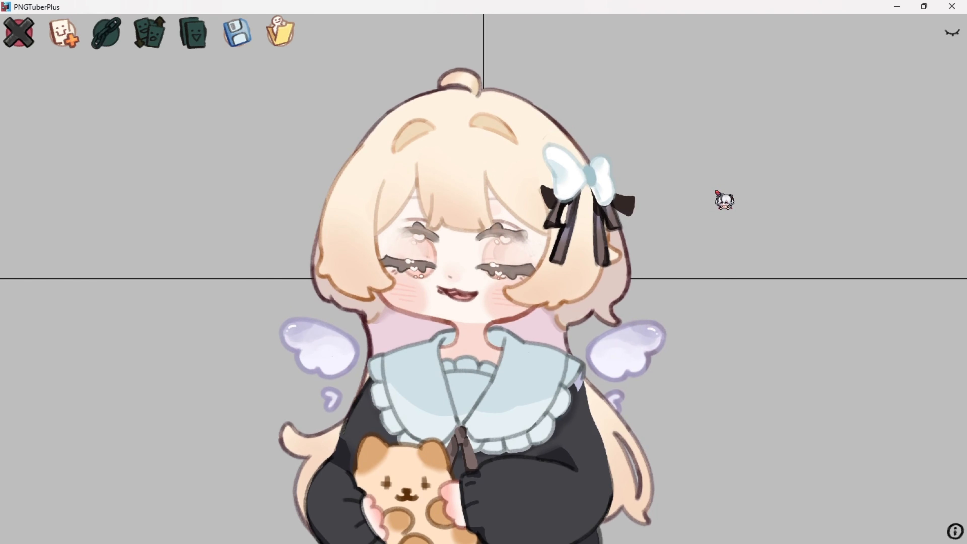
click(956, 40)
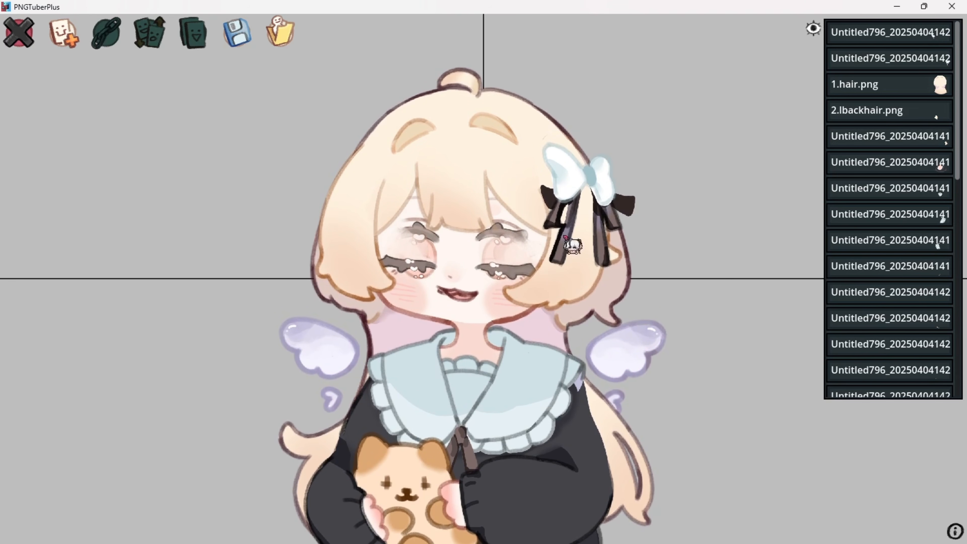
click(509, 243)
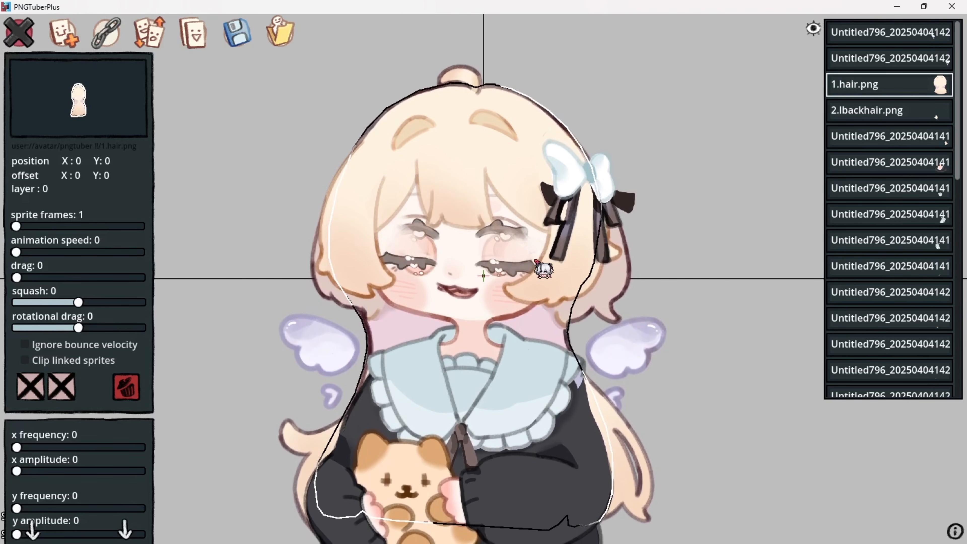
click(331, 341)
click(583, 257)
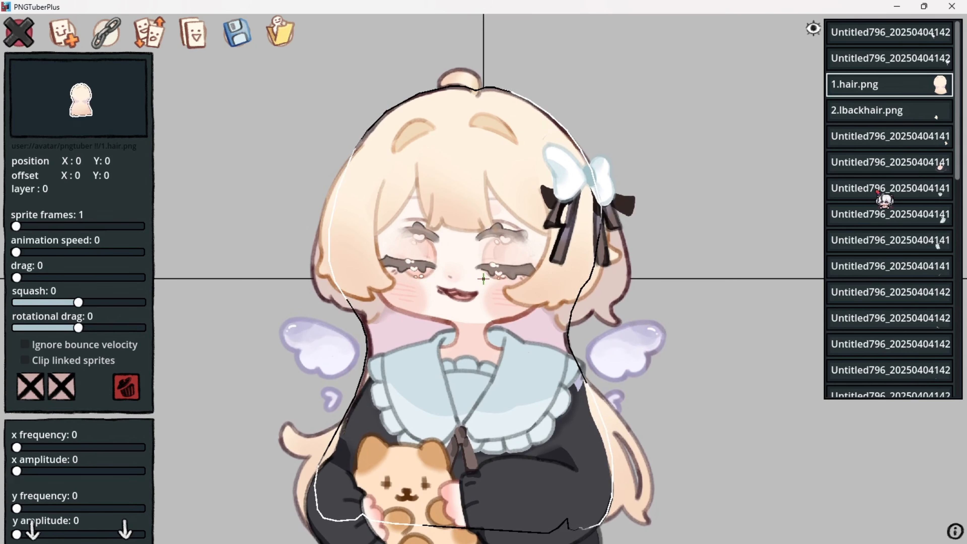
Make Untitled796_20250404142058.png show only with eyes open and Untitled796_20250404142100.png show only while blinking
scroll(886, 199, down, 3)
scroll(888, 200, down, 3)
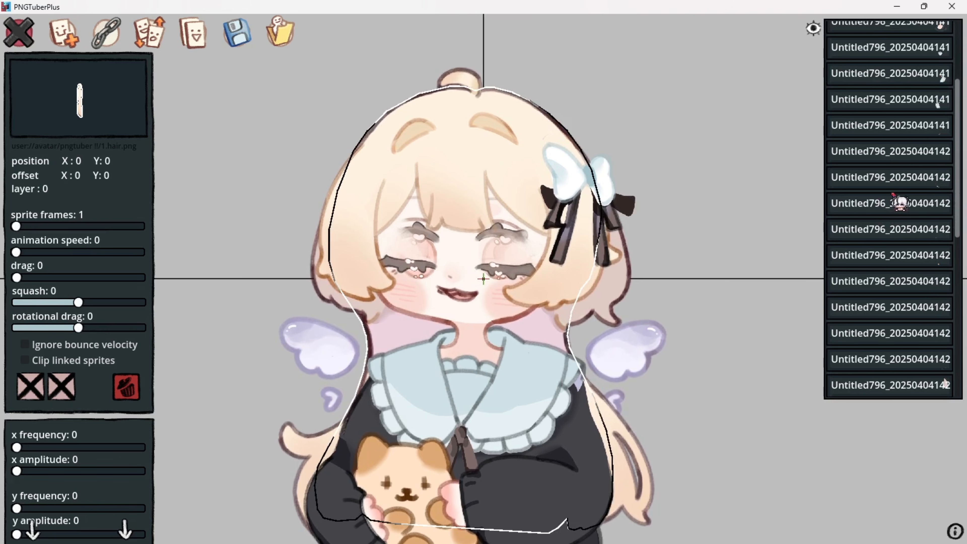
scroll(911, 221, down, 2)
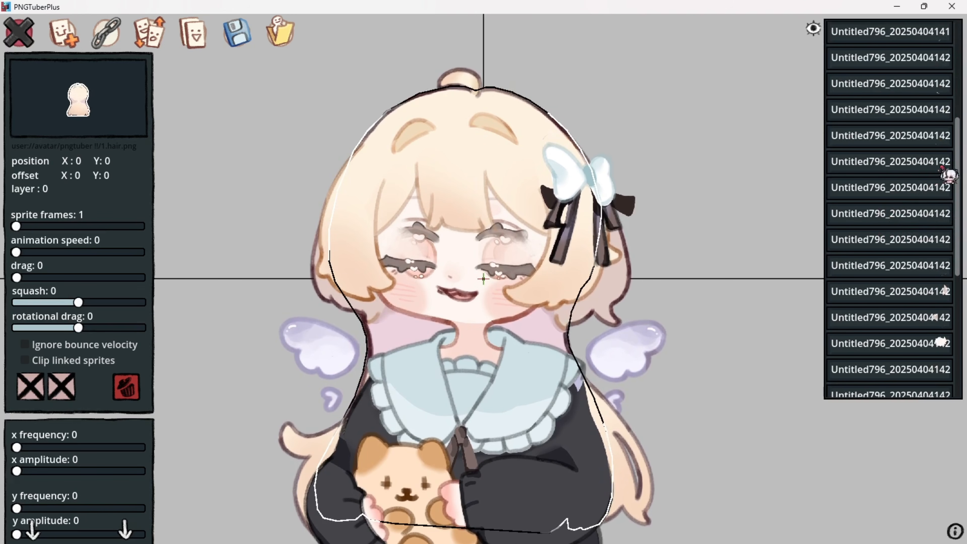
scroll(937, 179, down, 3)
click(922, 233)
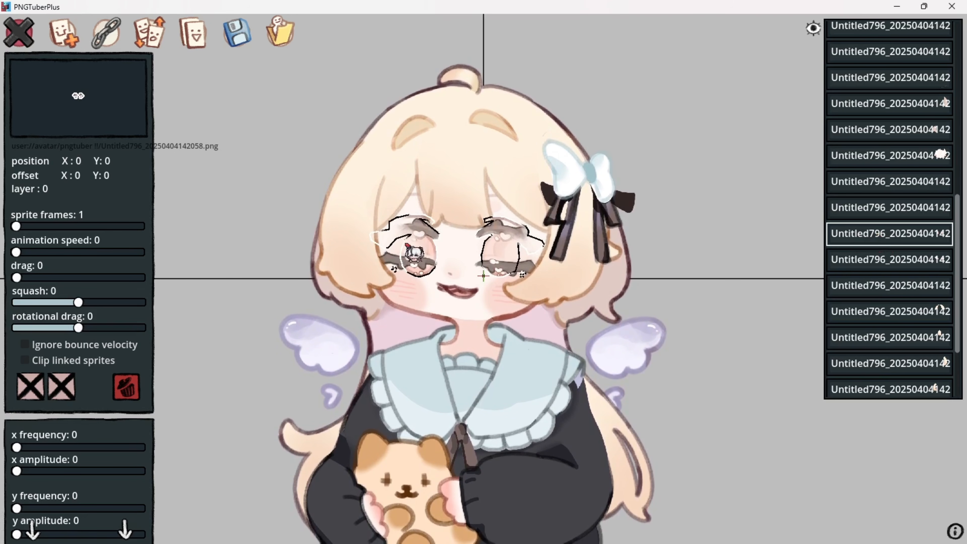
click(62, 387)
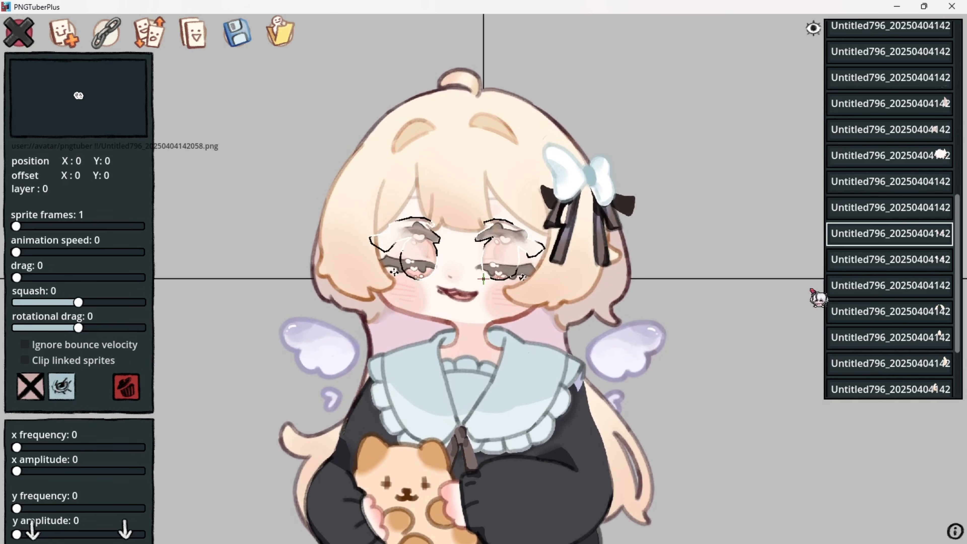
click(857, 263)
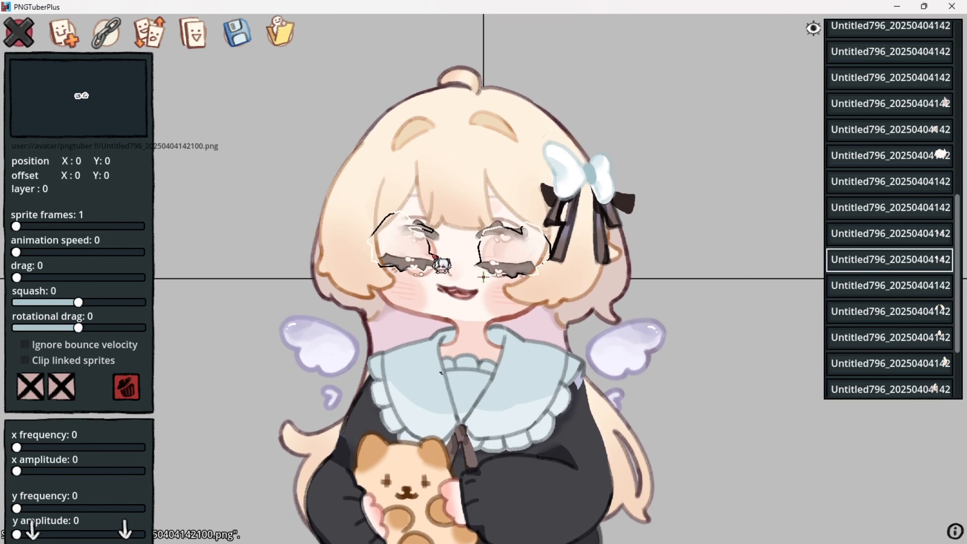
click(61, 389)
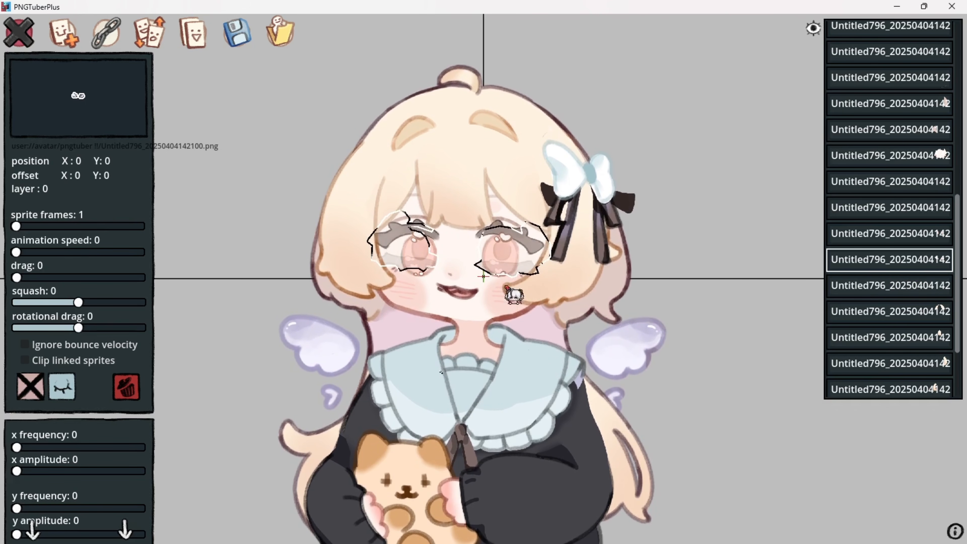
Make Untitled796_20250404142042.png show only while talking and Untitled796_20250404142056.png show only while the mouth is closed, and deselect it
click(914, 288)
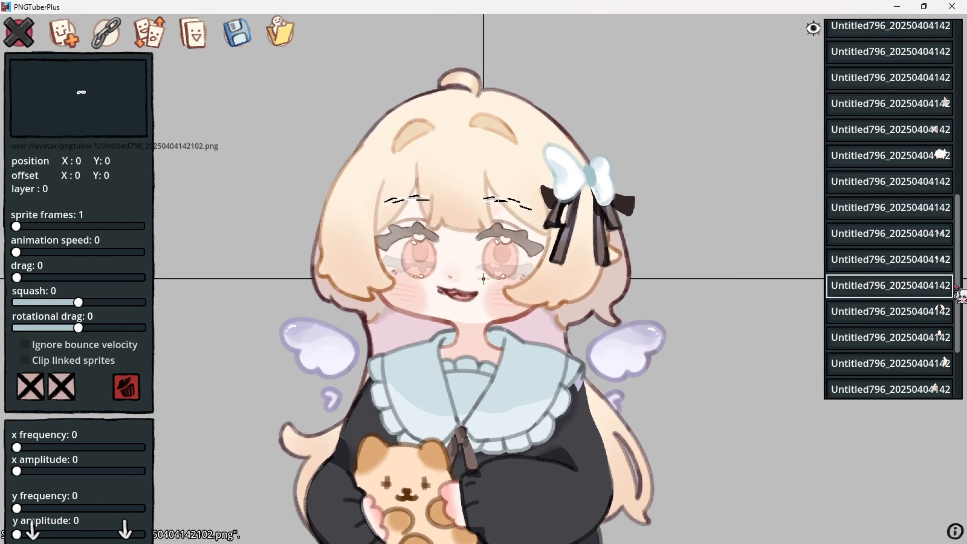
click(902, 186)
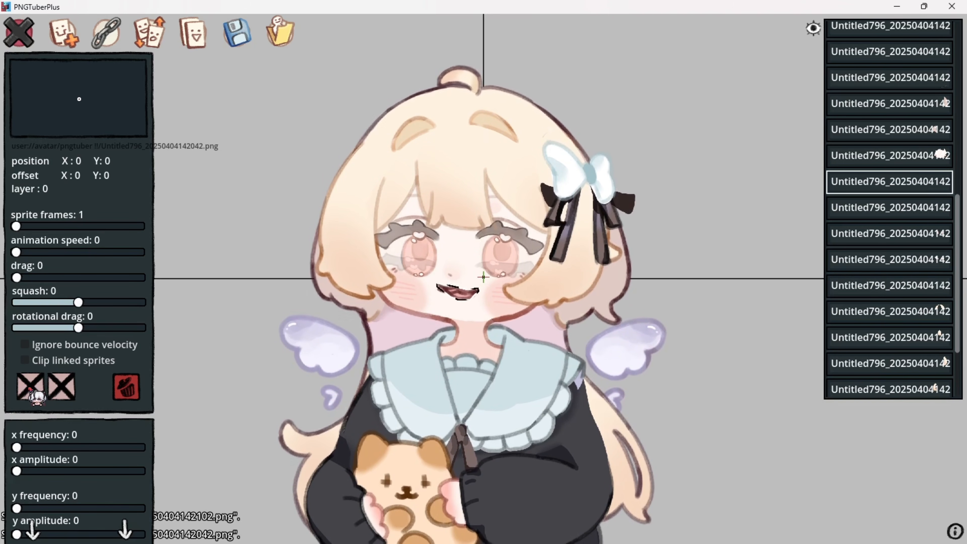
click(30, 388)
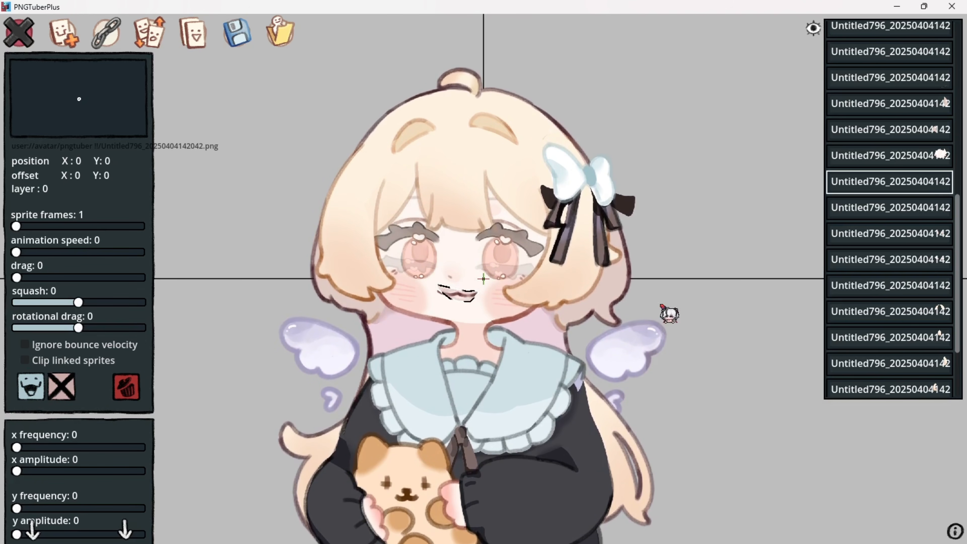
click(876, 212)
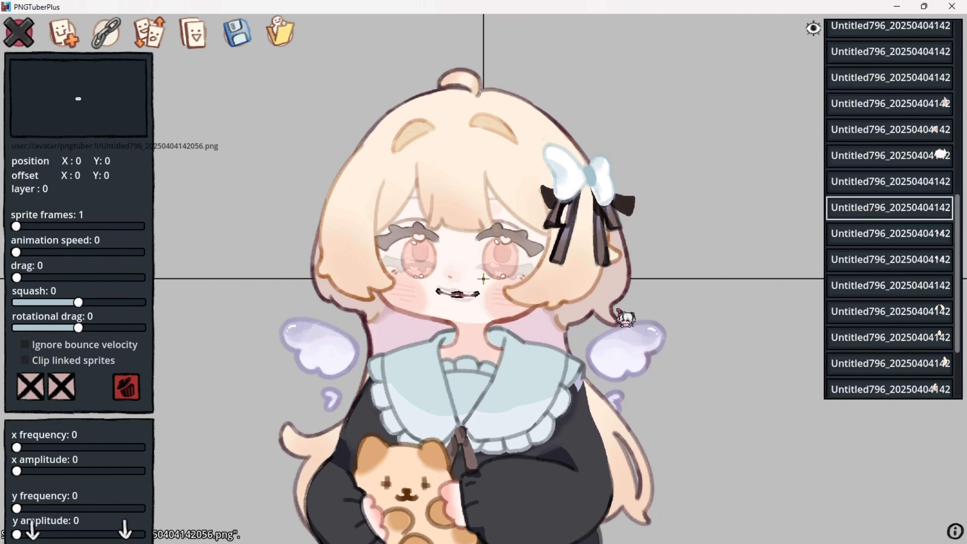
click(30, 388)
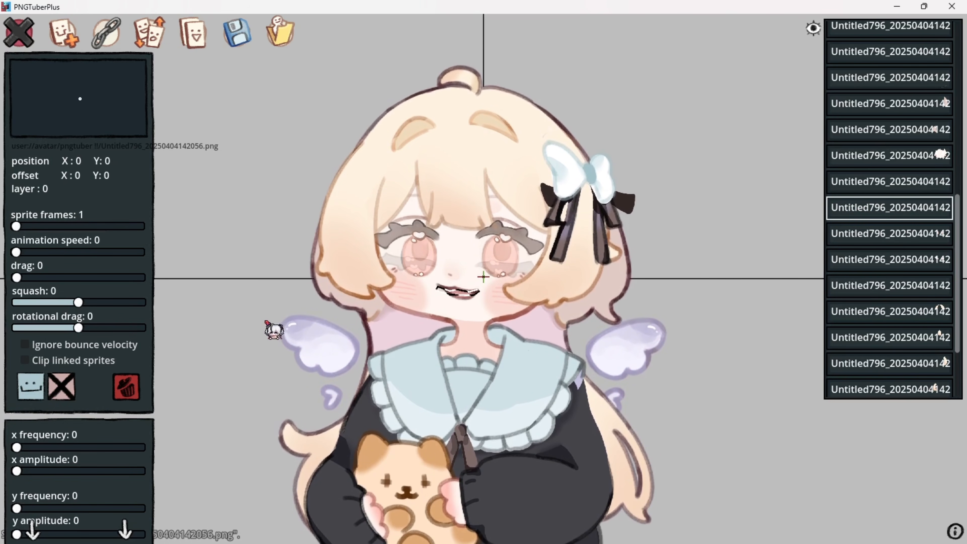
click(248, 295)
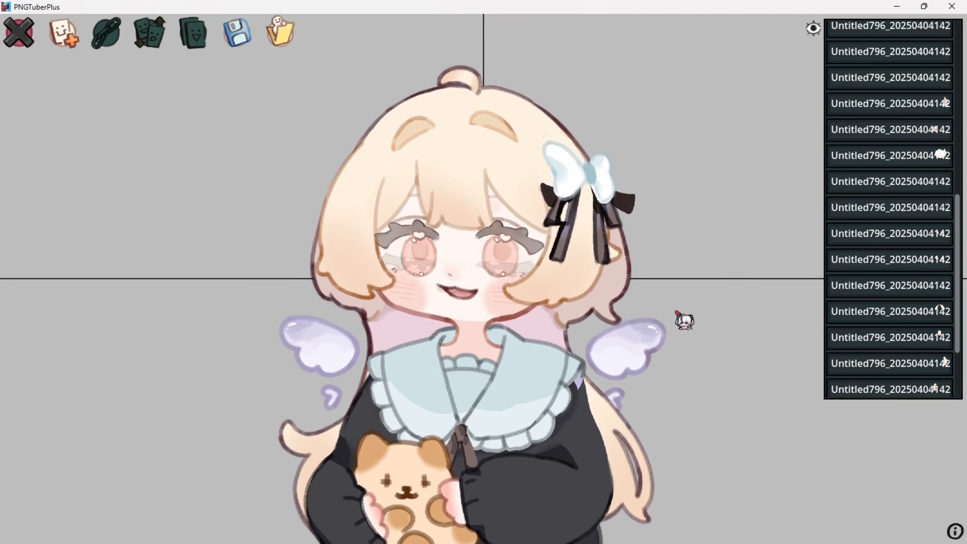
Preview the avatar outside edit mode, return to editing and go back to the start of the sprite list
scroll(875, 258, down, 2)
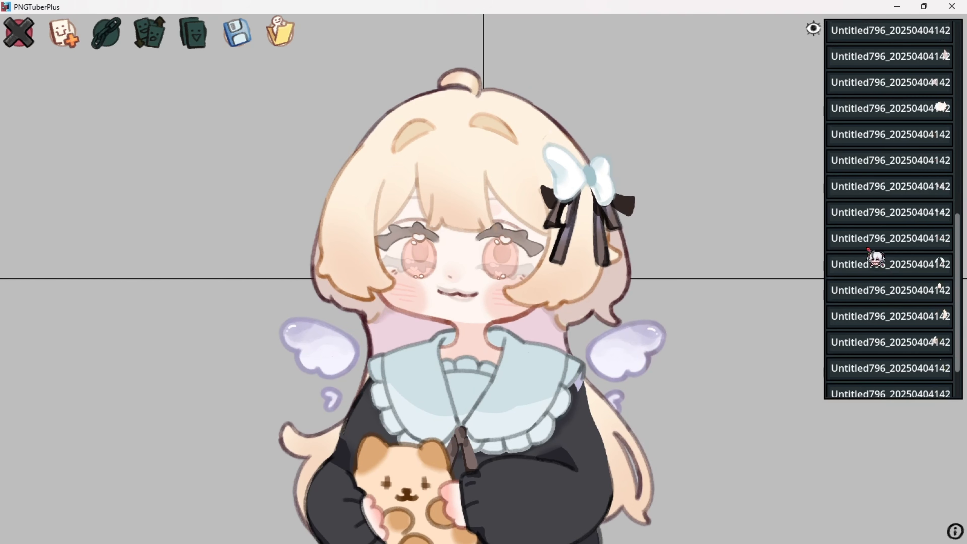
scroll(875, 258, down, 2)
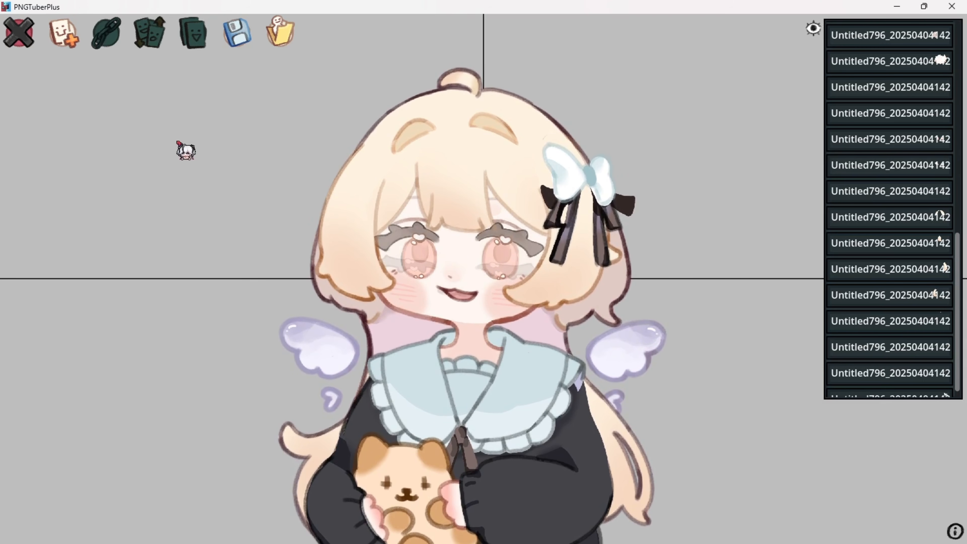
click(27, 43)
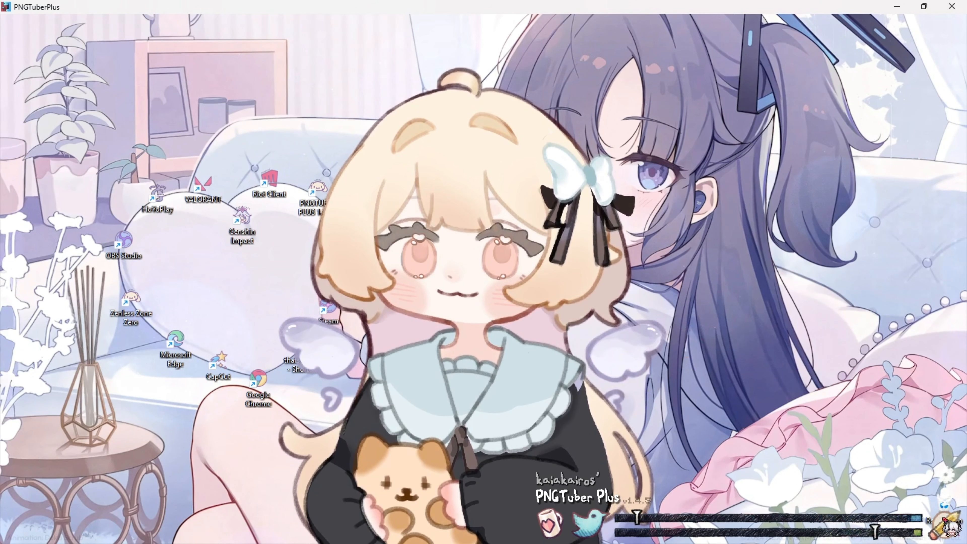
click(939, 520)
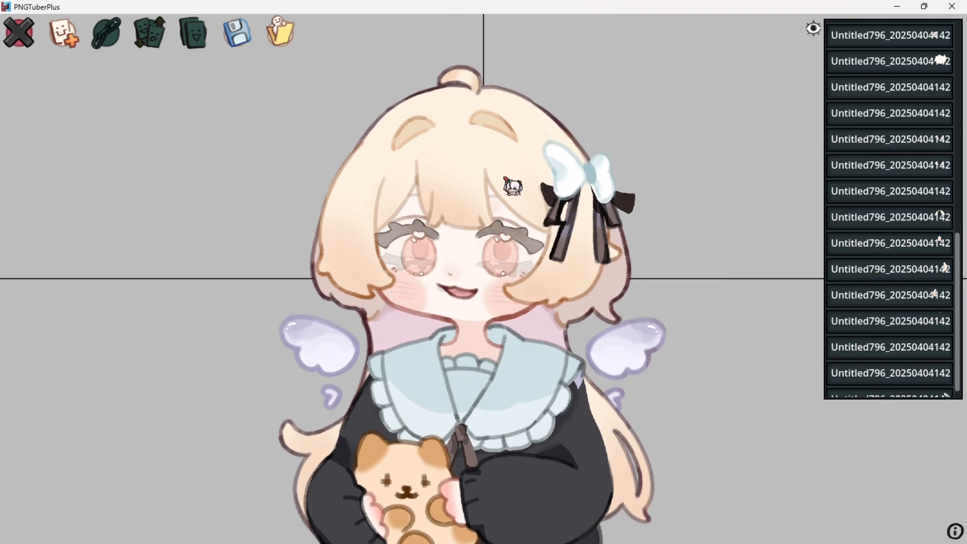
scroll(892, 179, up, 10)
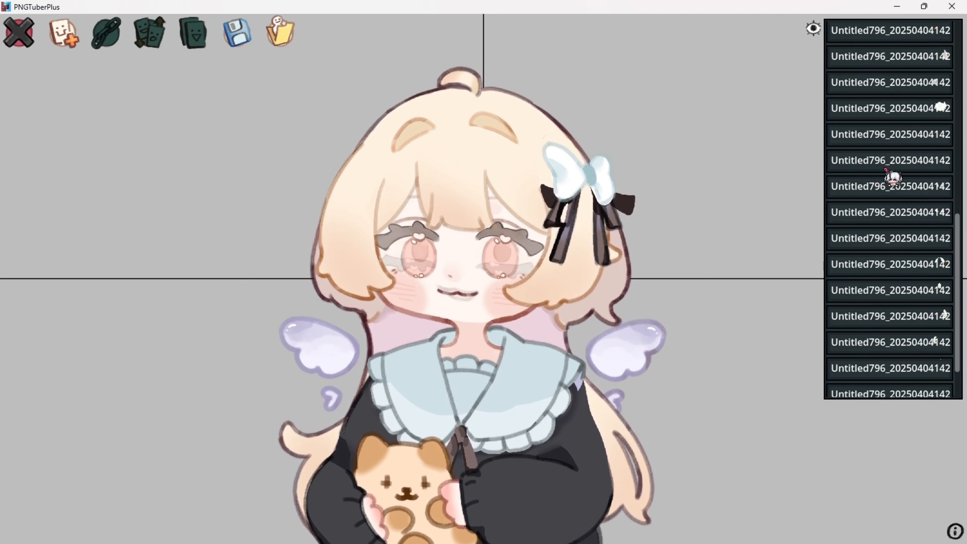
scroll(892, 180, up, 5)
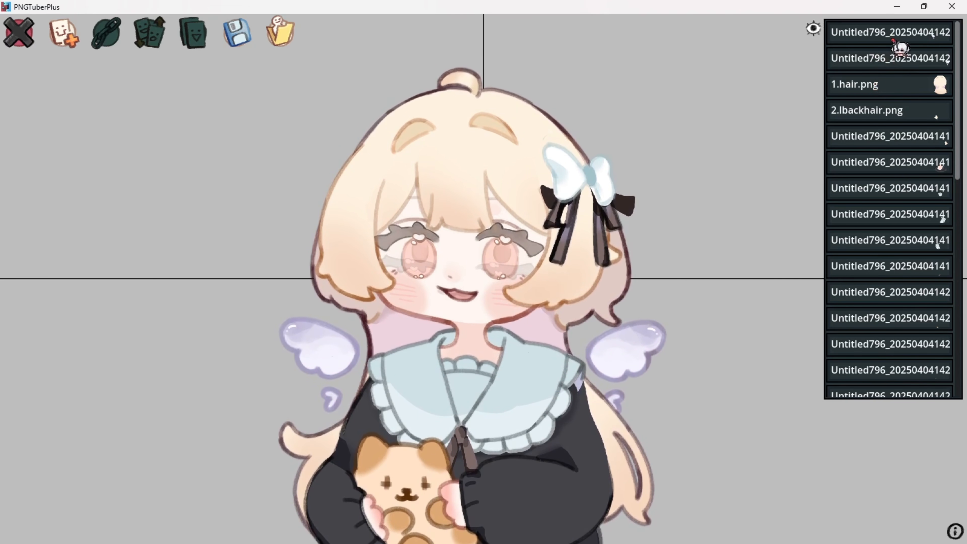
Set the rotational drag of the wing sprite Untitled796_20250404142813.png to 2
click(894, 39)
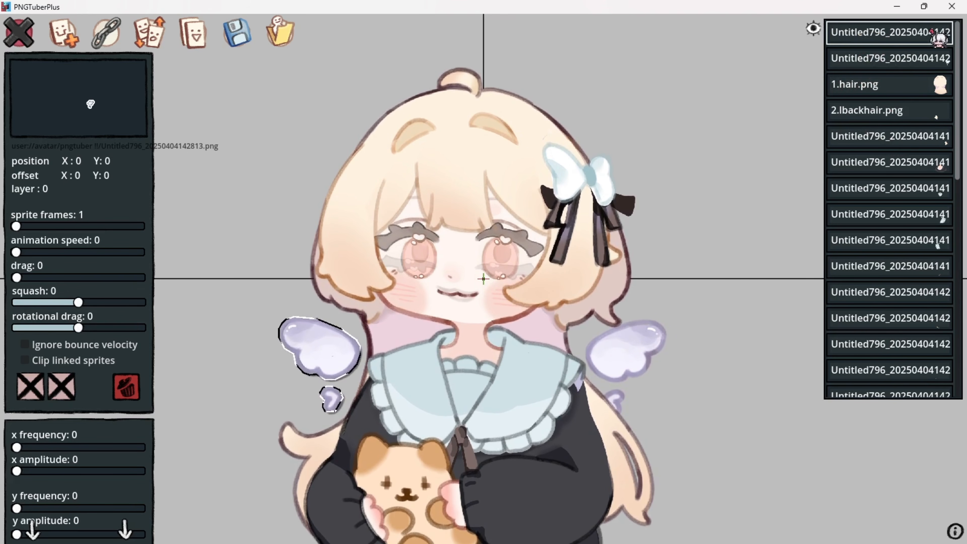
click(877, 62)
click(887, 39)
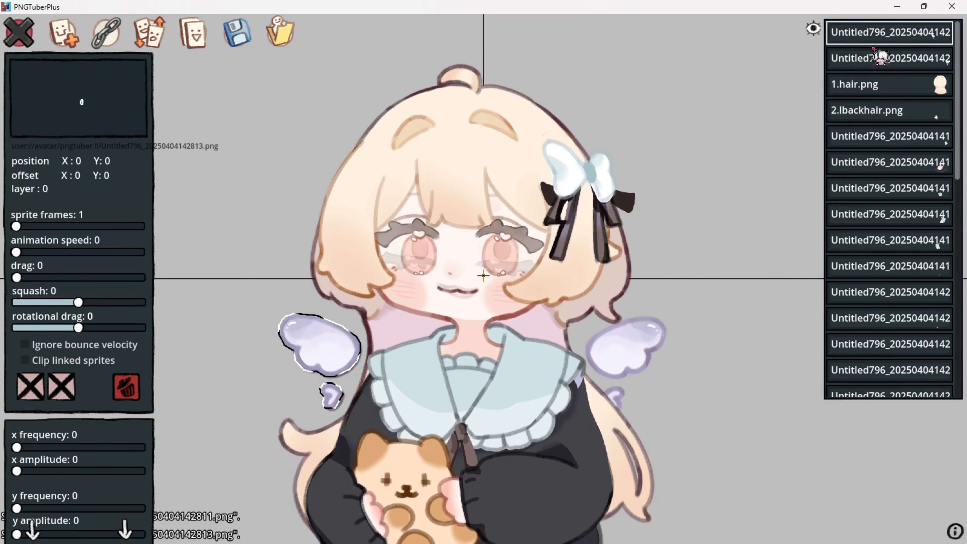
click(881, 58)
click(888, 36)
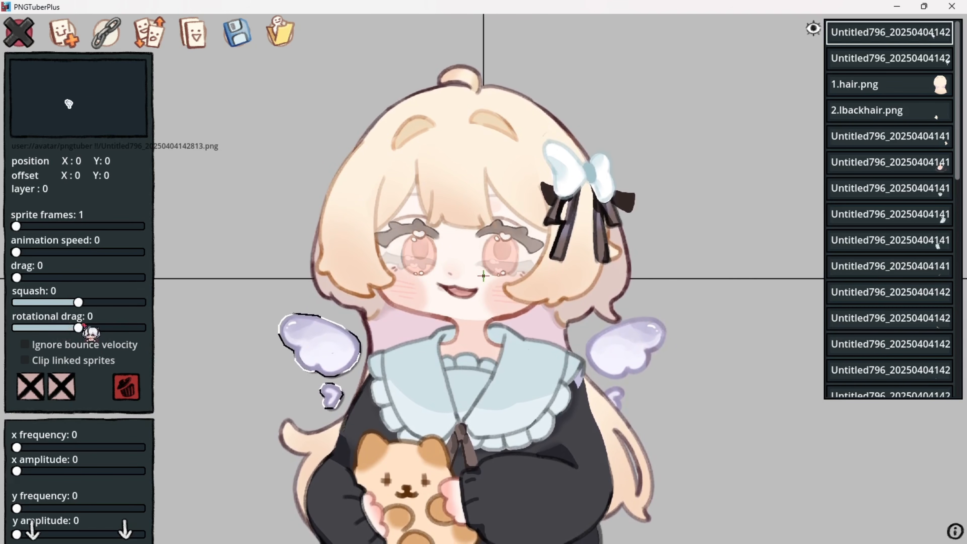
click(81, 328)
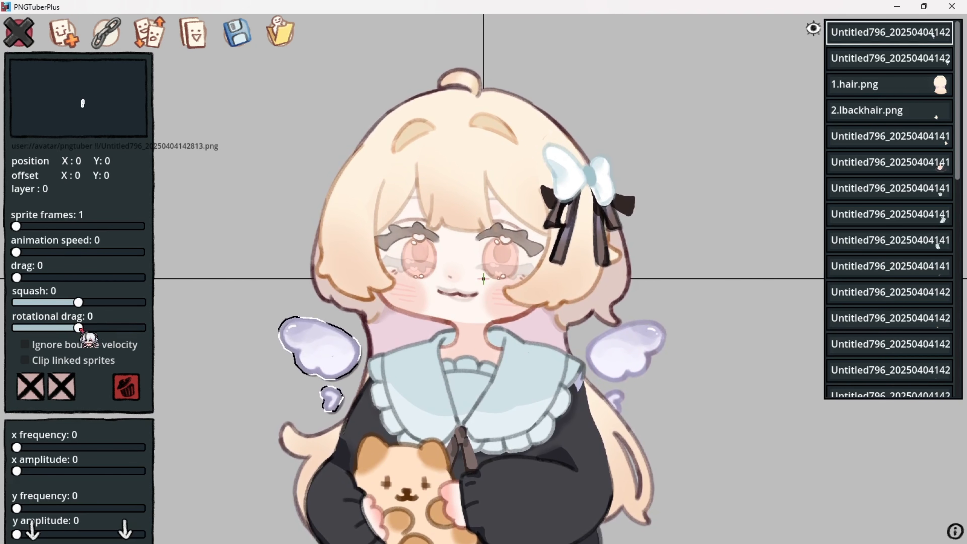
drag(79, 328, 81, 330)
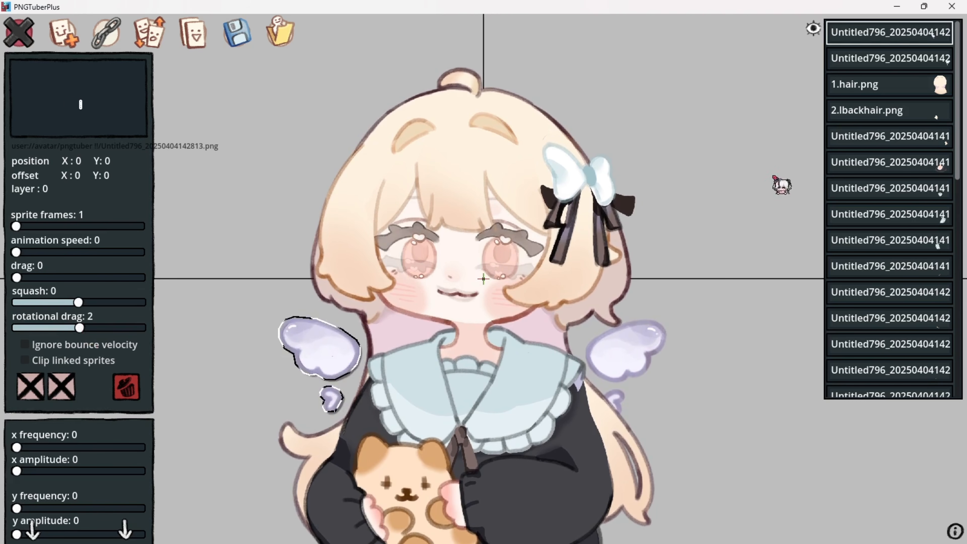
Give the opposite wing sprite, Untitled796_20250404142811.png, a rotational drag of -2 and a drag of 2
click(898, 58)
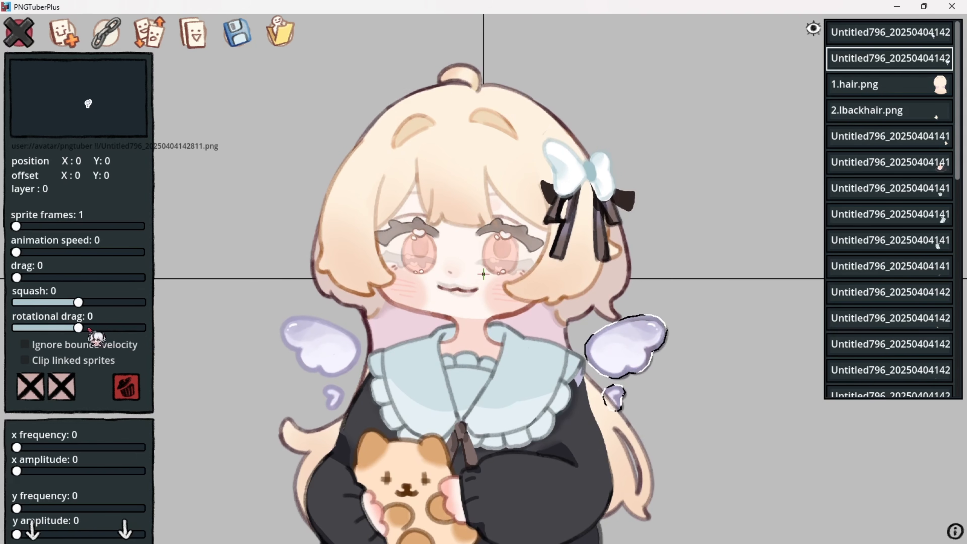
drag(79, 329, 77, 329)
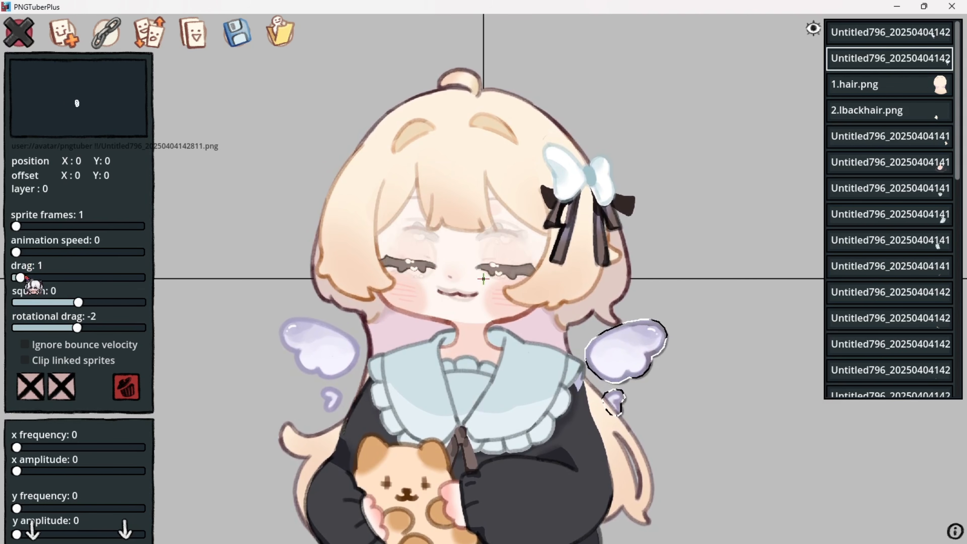
drag(24, 277, 28, 278)
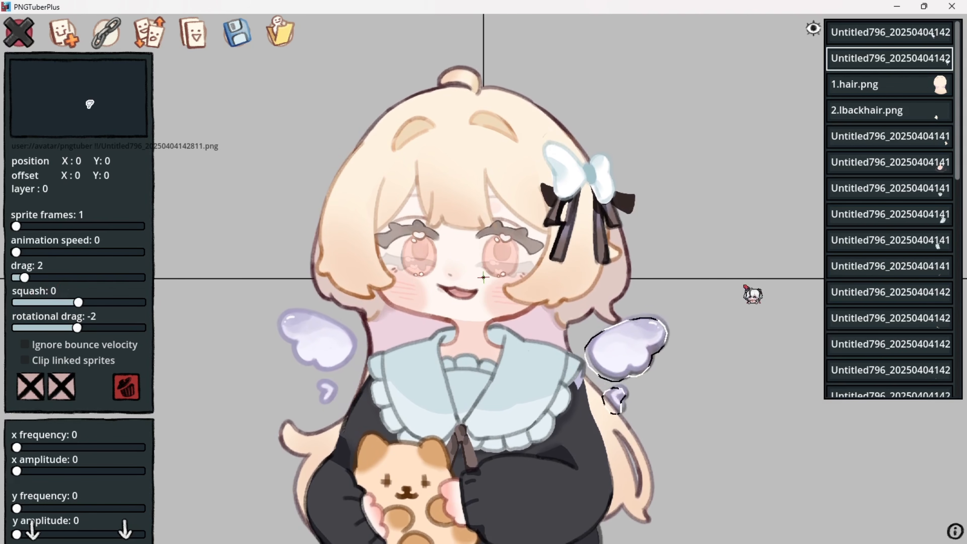
click(734, 340)
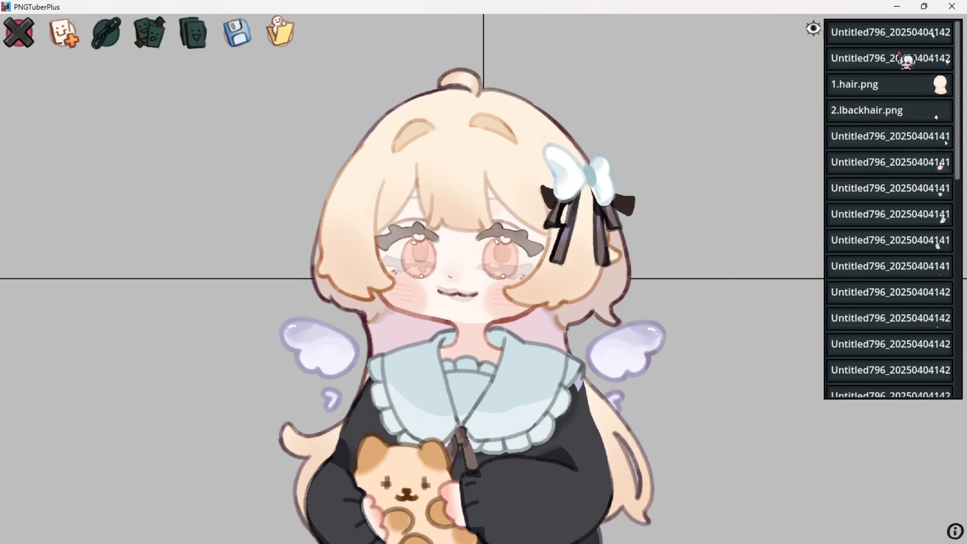
Raise the drag of the wing sprite Untitled796_20250404142813.png to match the other wing, and deselect it
click(879, 61)
click(893, 37)
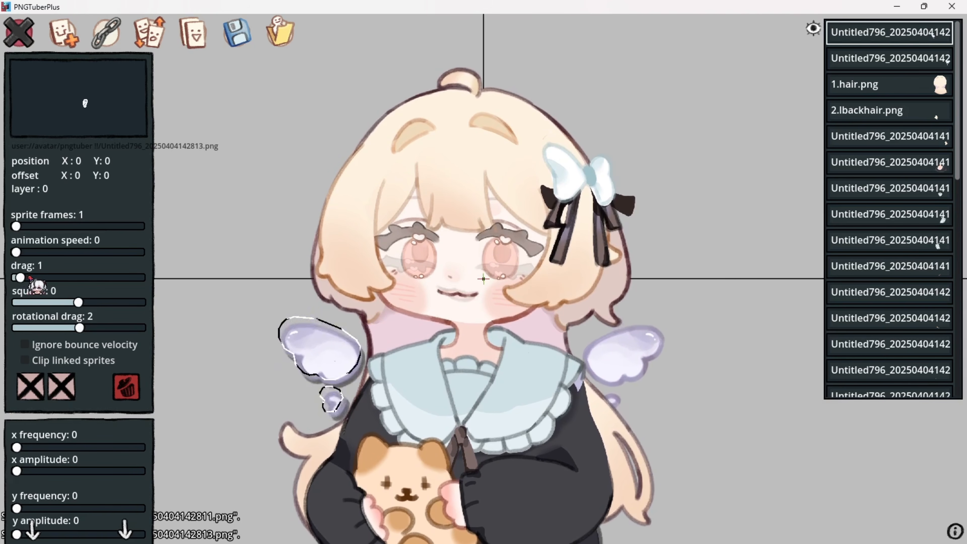
drag(21, 278, 25, 278)
click(216, 309)
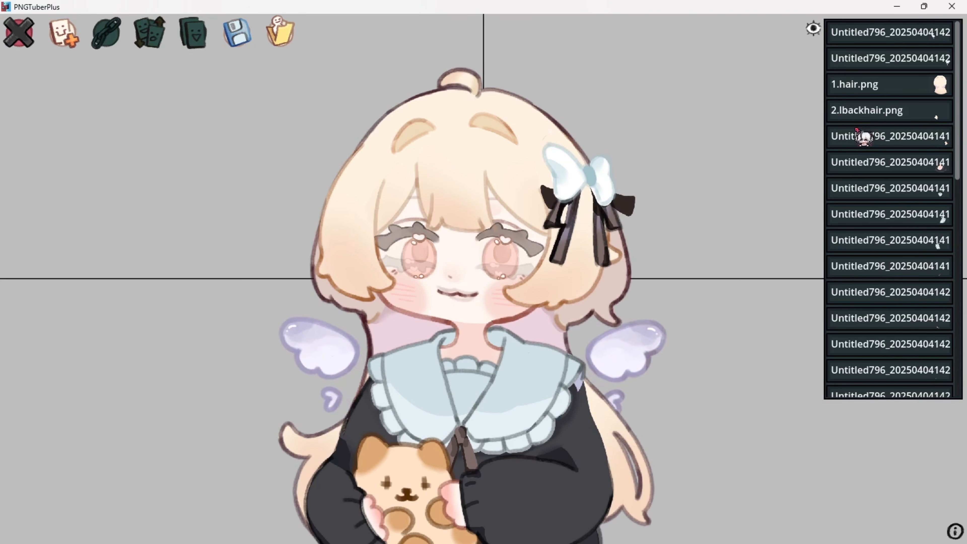
Set the squash of 1.hair.png to -0.5 and its drag to 2
click(881, 108)
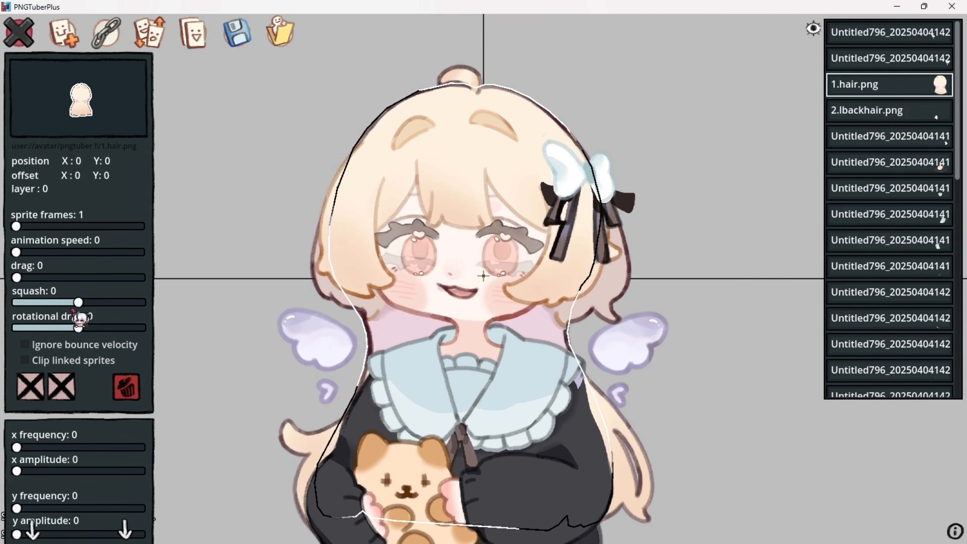
drag(83, 303, 85, 304)
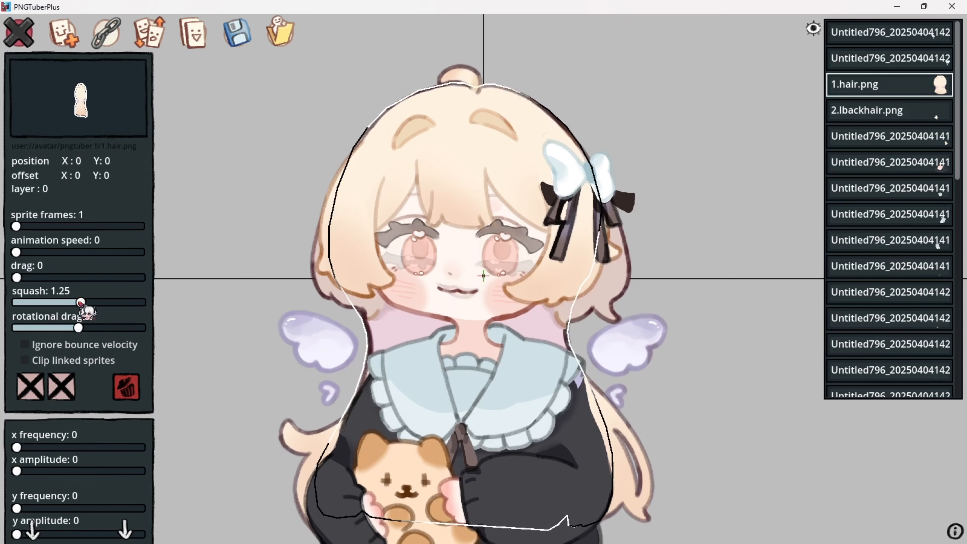
drag(81, 303, 78, 303)
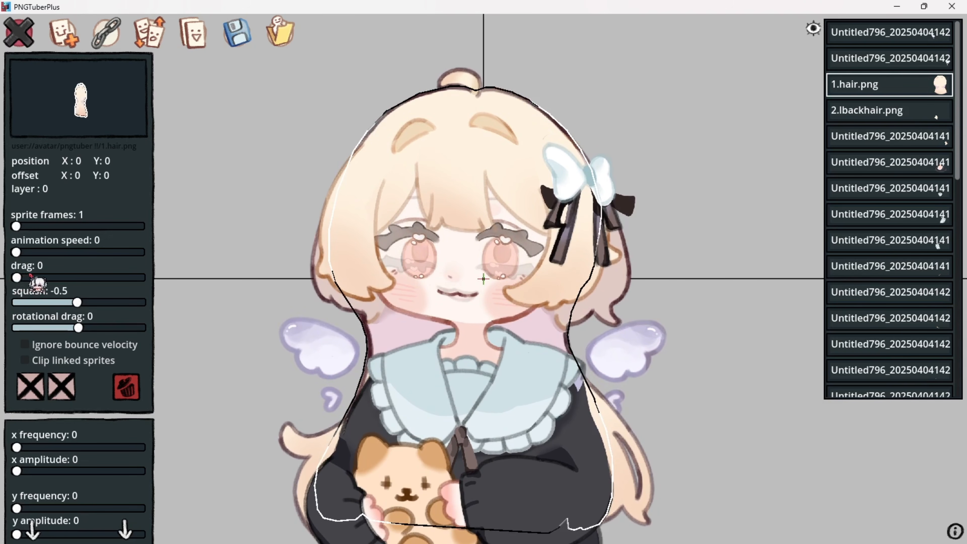
drag(17, 278, 24, 277)
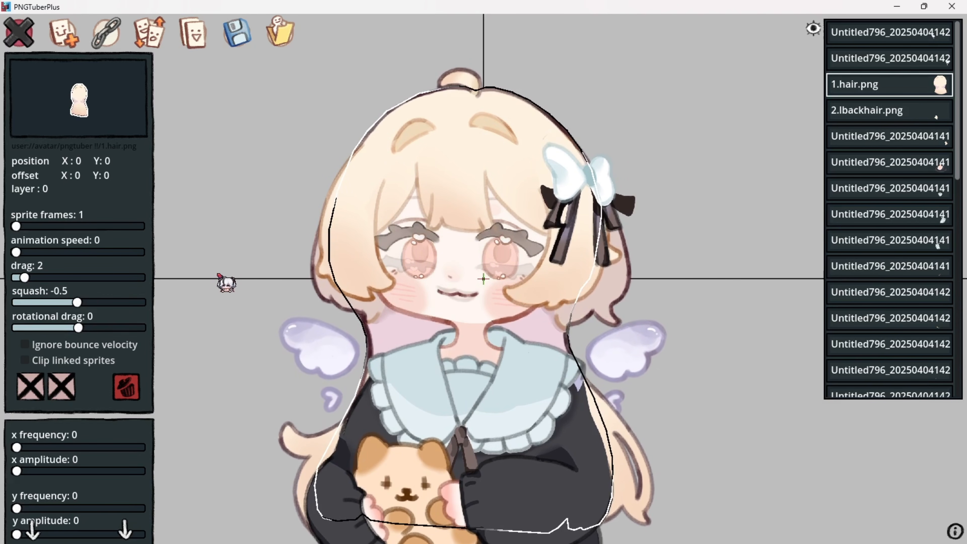
Give the back hair sprite 2.lbackhair.png a squash of 0.75 and a drag of 2
click(884, 114)
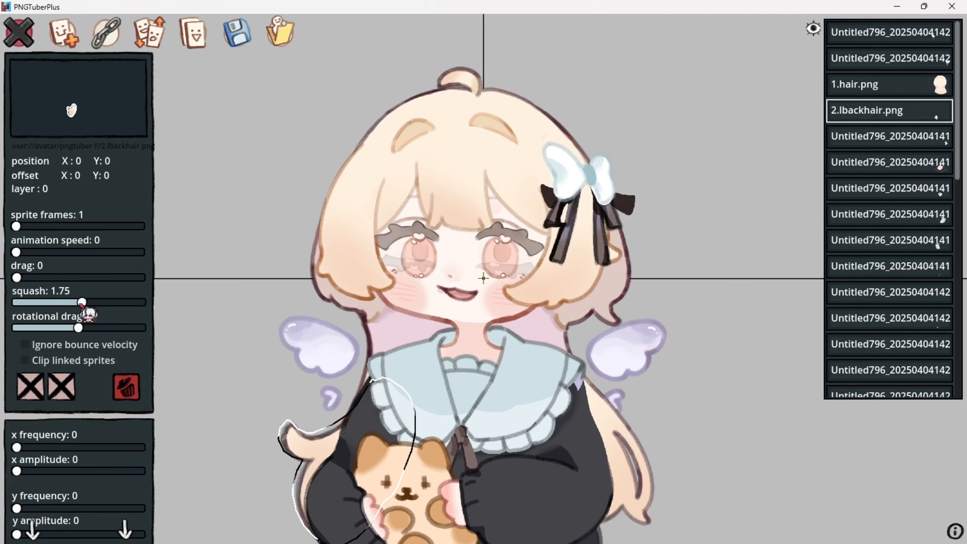
drag(82, 305, 85, 303)
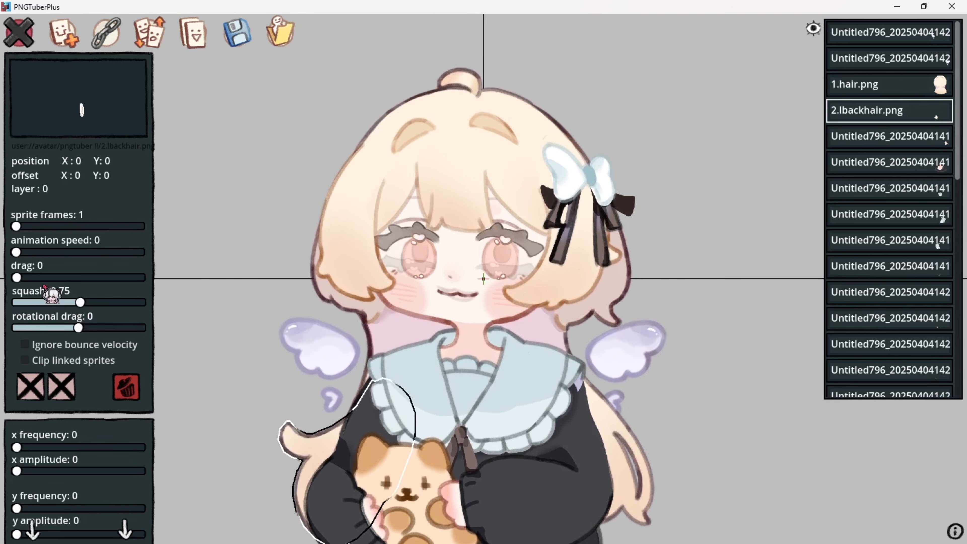
click(26, 278)
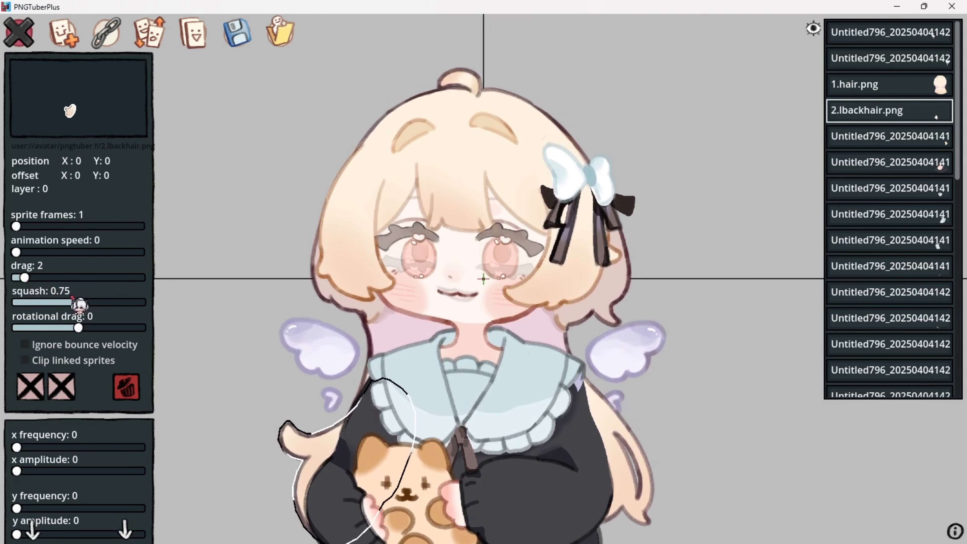
Set the opposite back hair sprite, Untitled796_20250404141944.png, to squash 0.75 and drag 2, and deselect it
click(894, 143)
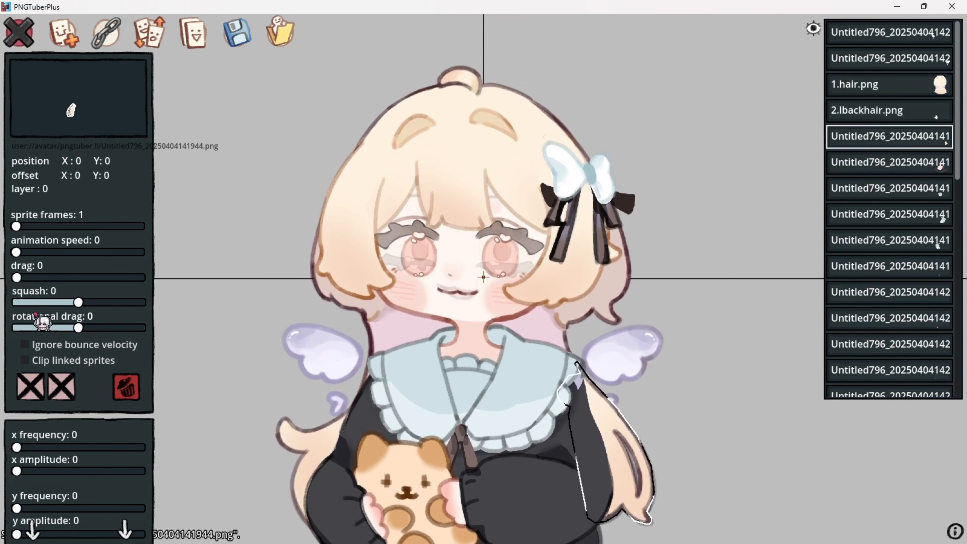
click(82, 303)
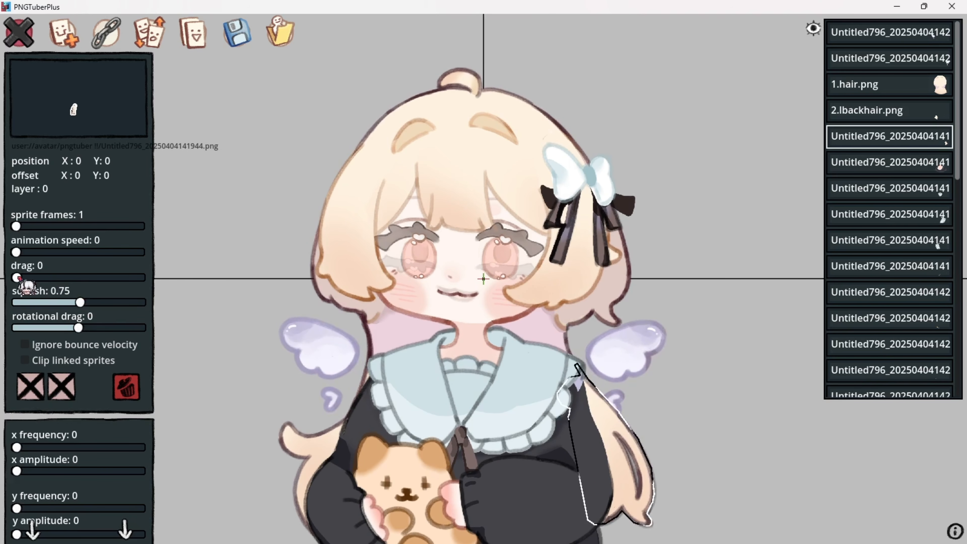
drag(17, 277, 25, 277)
click(756, 348)
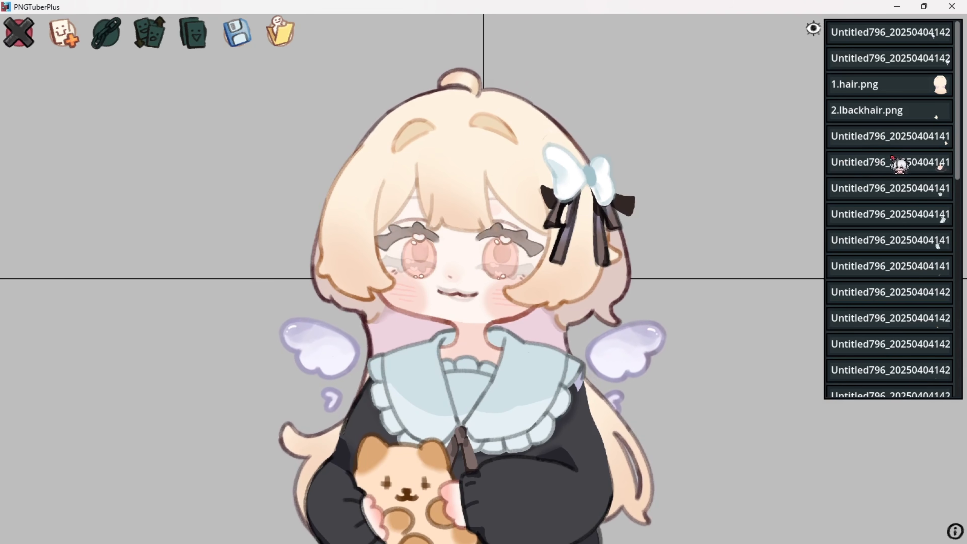
Set the squash of the body sprite Untitled796_20250404141947.png to -0.5 and its drag to 2, and deselect it
click(882, 189)
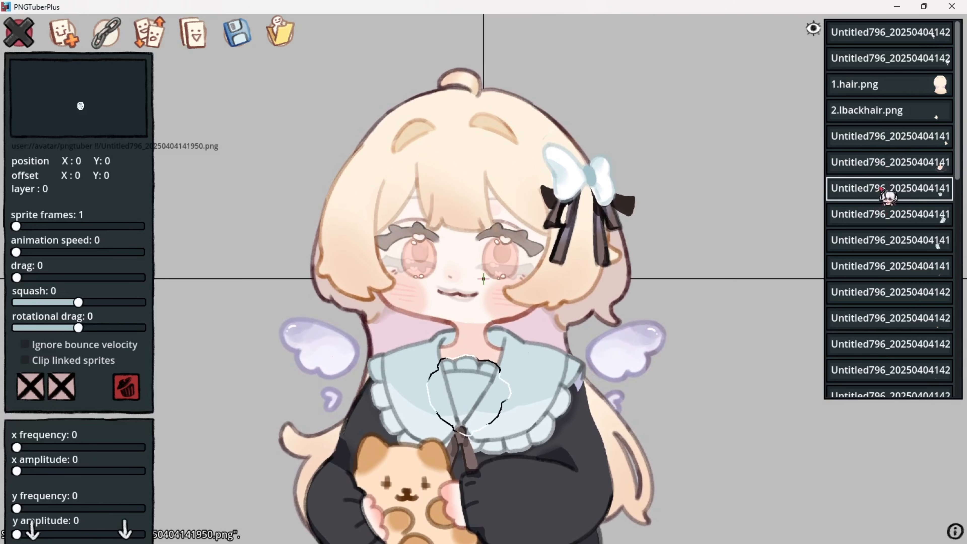
click(907, 168)
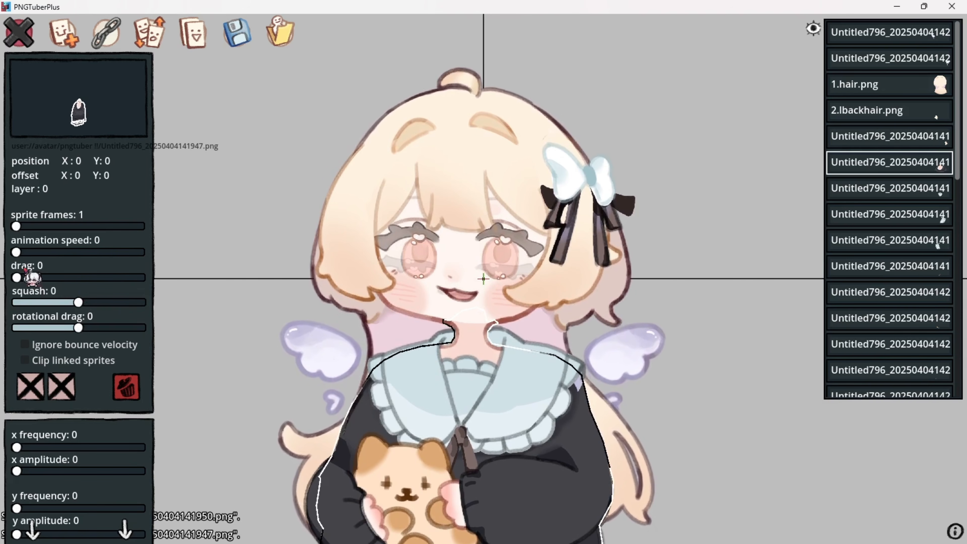
click(81, 304)
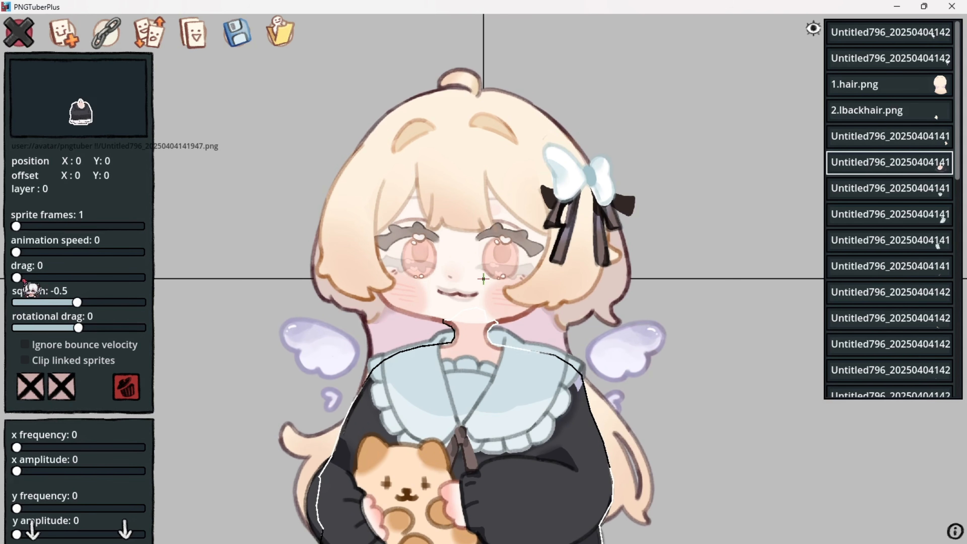
click(33, 278)
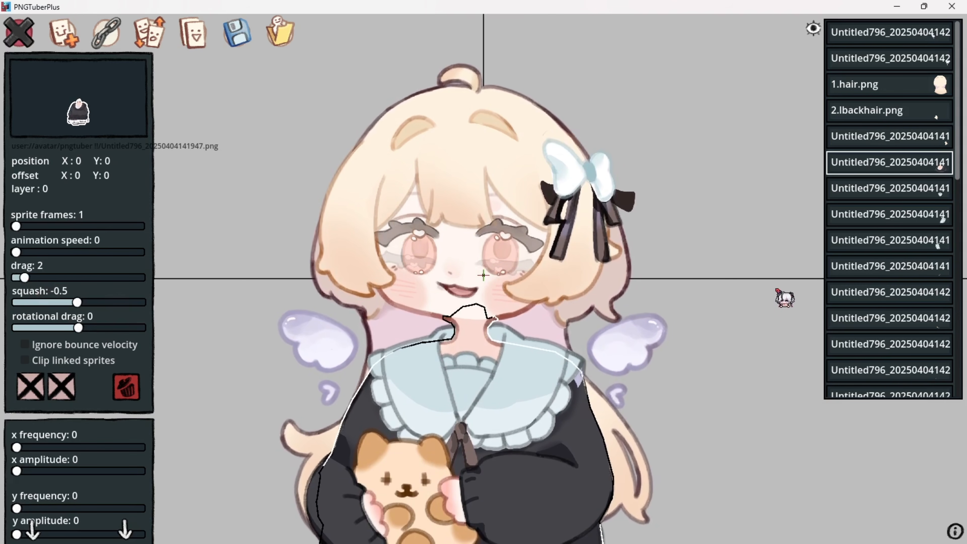
click(771, 292)
Give the inner collar sprite Untitled796_20250404141950.png a drag of 2 and a squash of 0.5
click(865, 190)
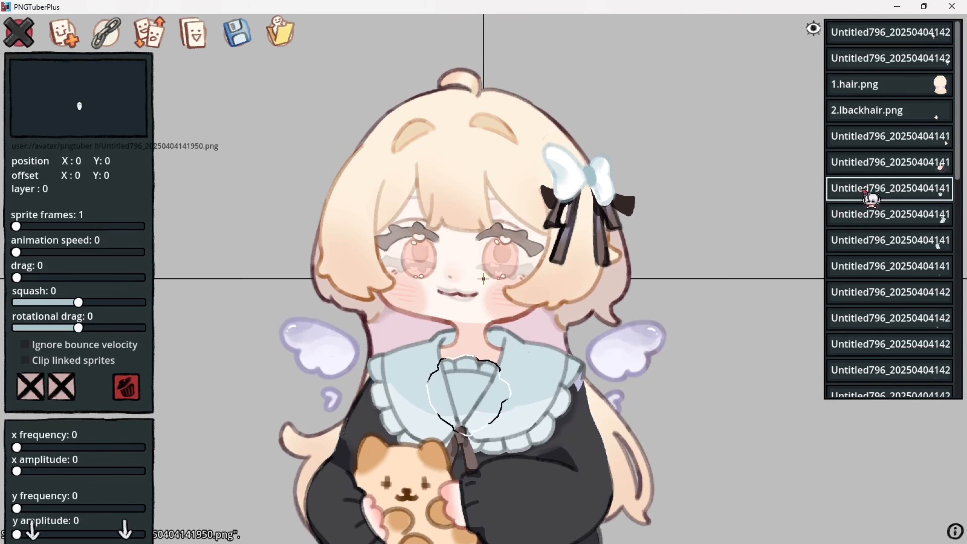
click(30, 278)
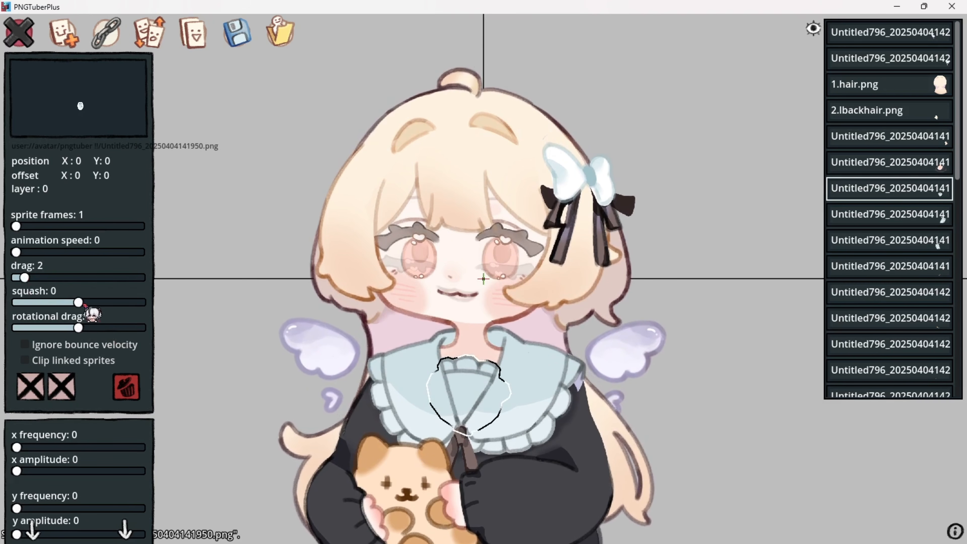
click(80, 302)
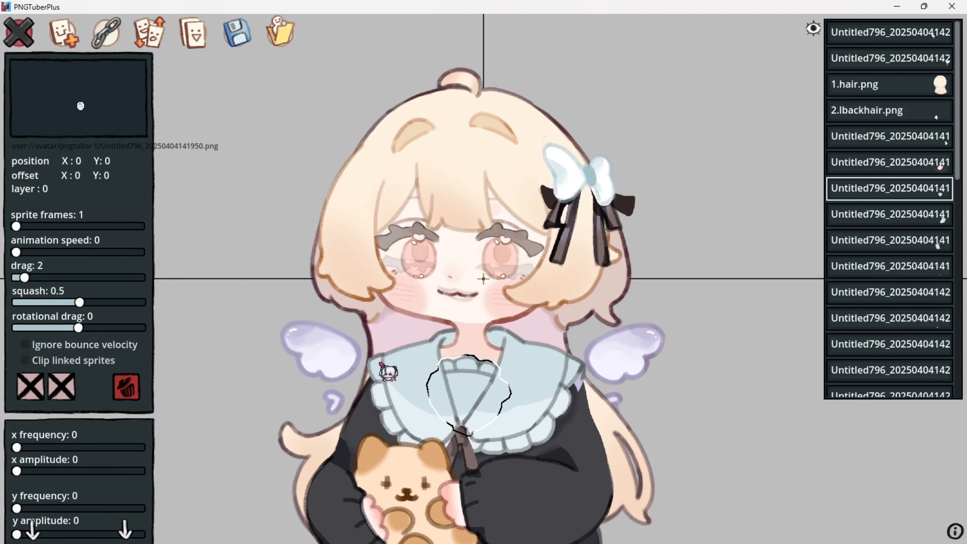
Set the squash of the collar half Untitled796_20250404141953.png to 0.5 and its drag to 2
click(869, 216)
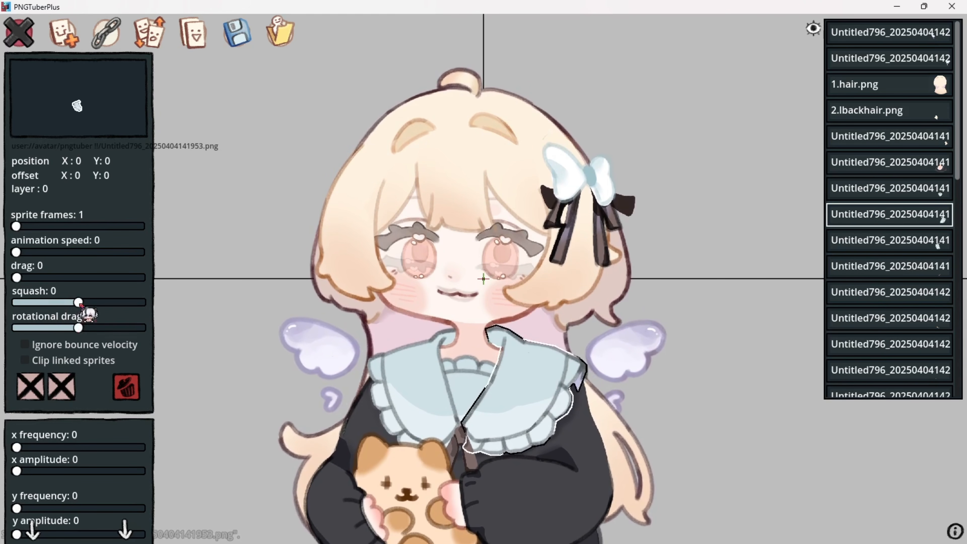
scroll(81, 305, down, 1)
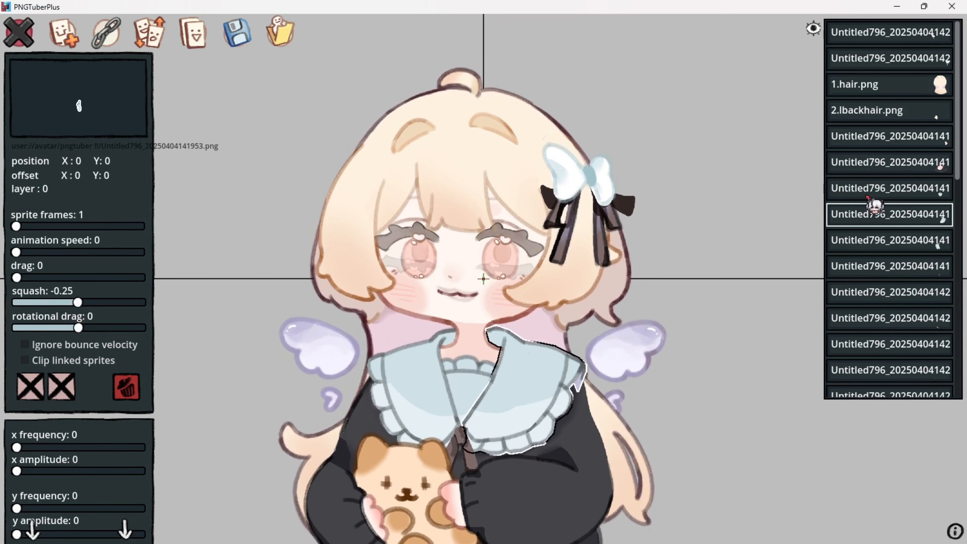
click(838, 188)
click(887, 217)
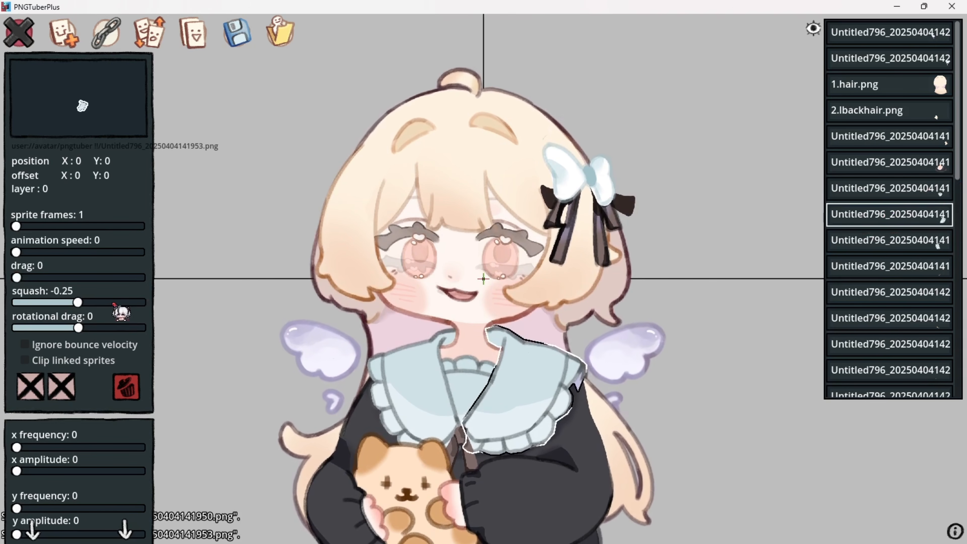
click(84, 302)
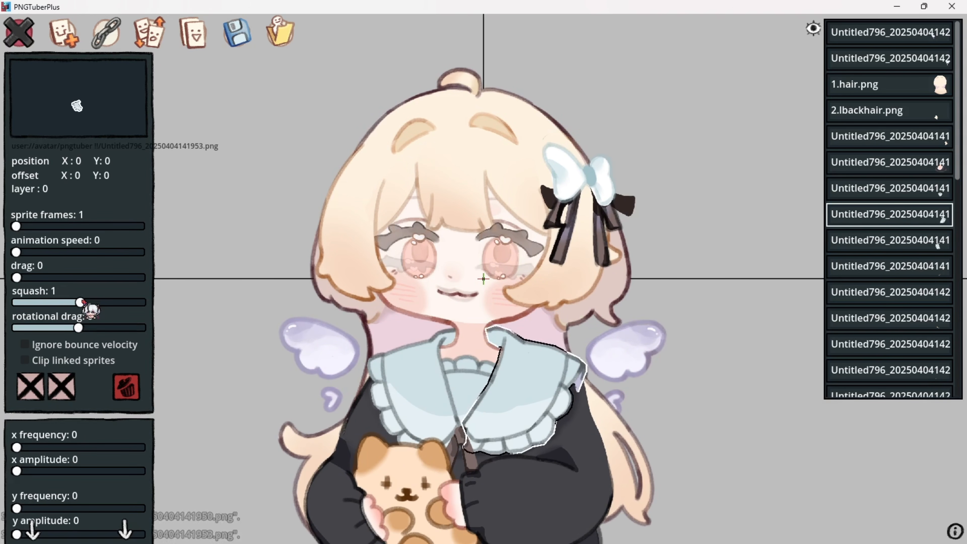
scroll(83, 302, down, 1)
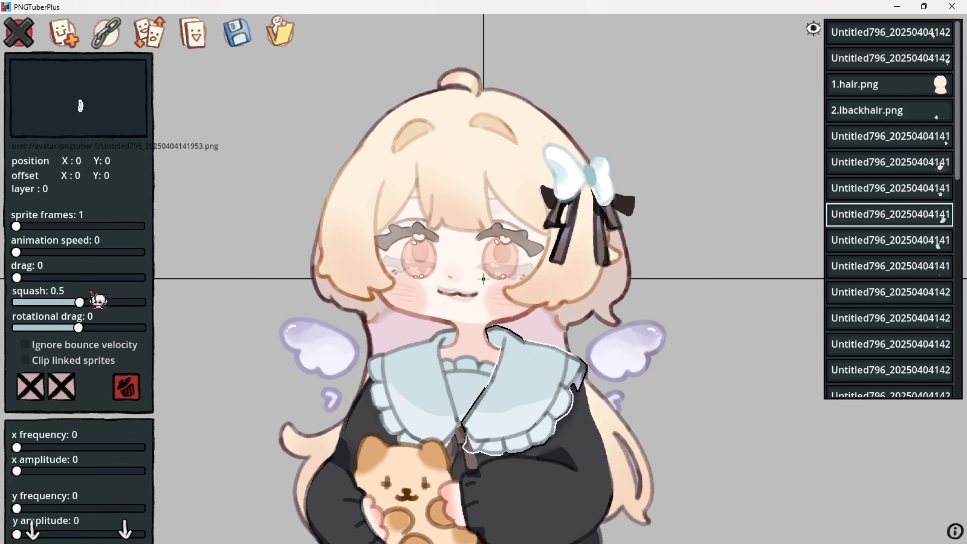
scroll(24, 282, up, 1)
scroll(24, 281, up, 1)
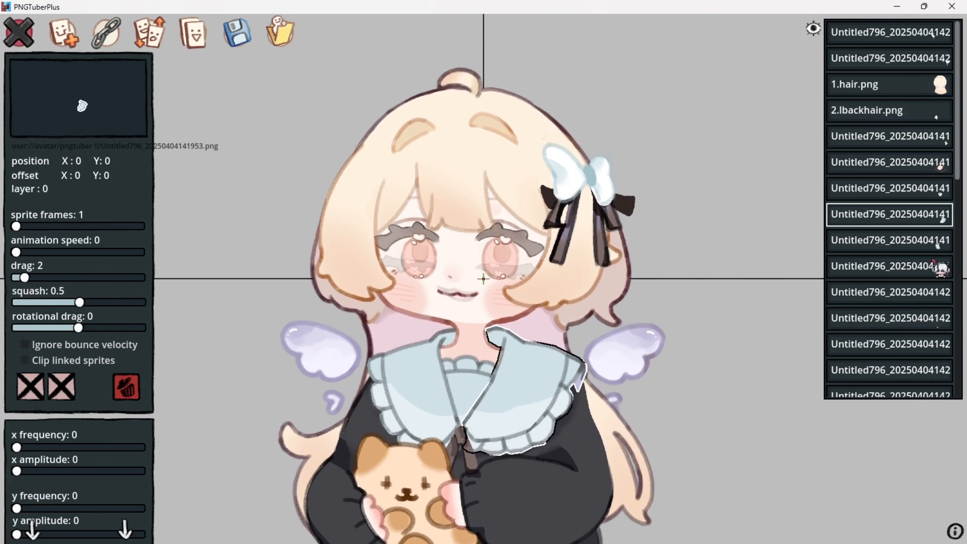
Match the other collar half, Untitled796_20250404141956.png, with a squash of 0.5 and a drag of 2
click(907, 244)
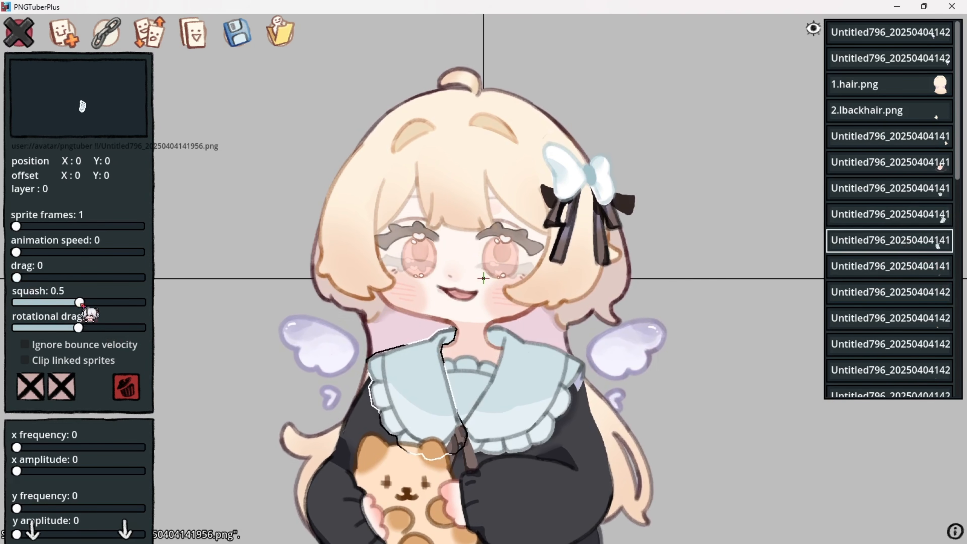
scroll(25, 279, up, 2)
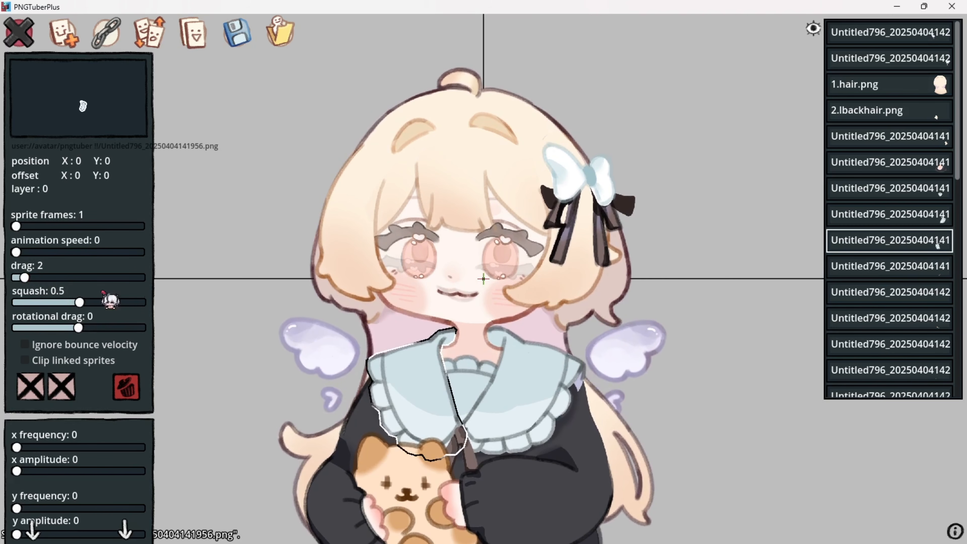
scroll(658, 313, down, 3)
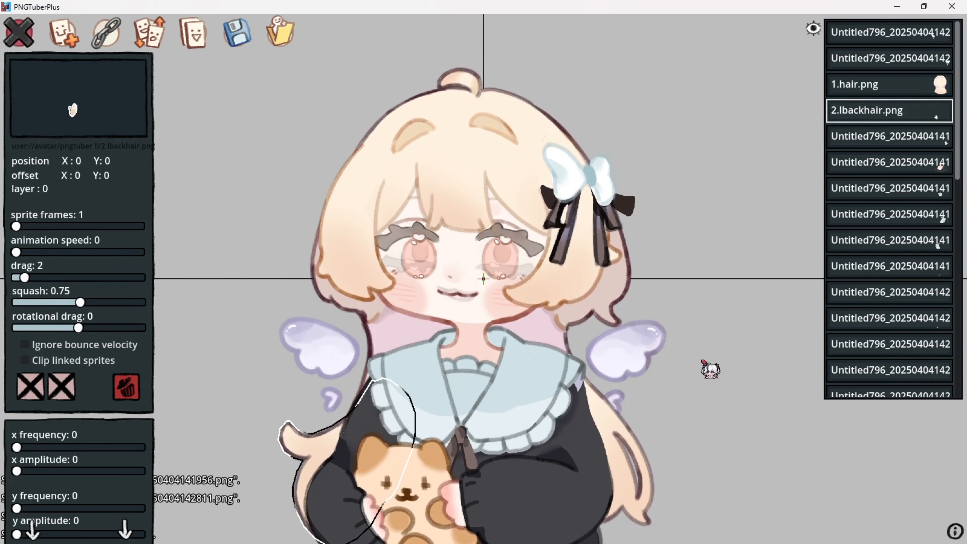
scroll(707, 340, up, 2)
click(896, 246)
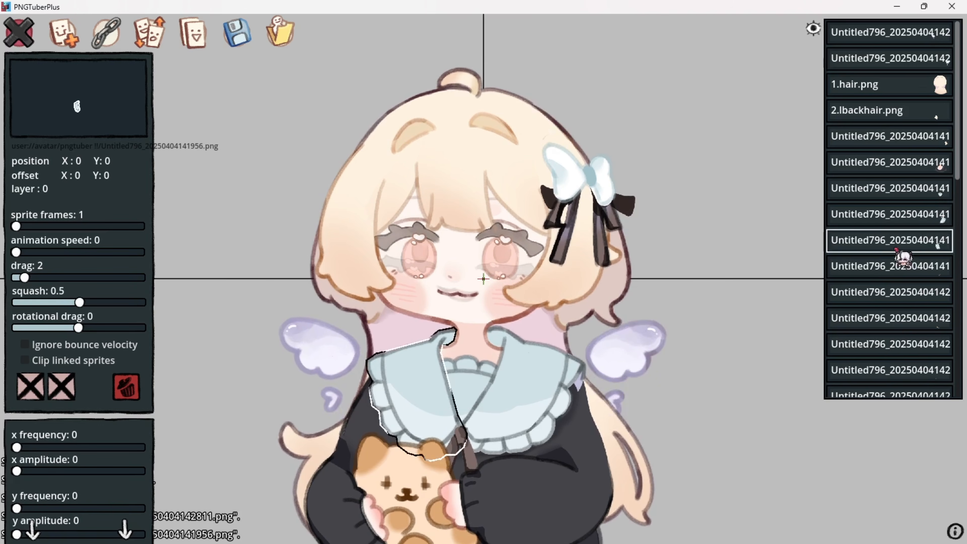
Give the collar ribbon sprite Untitled796_20250404141959.png a drag of 2 and a squash of 0.5, and deselect it
click(898, 268)
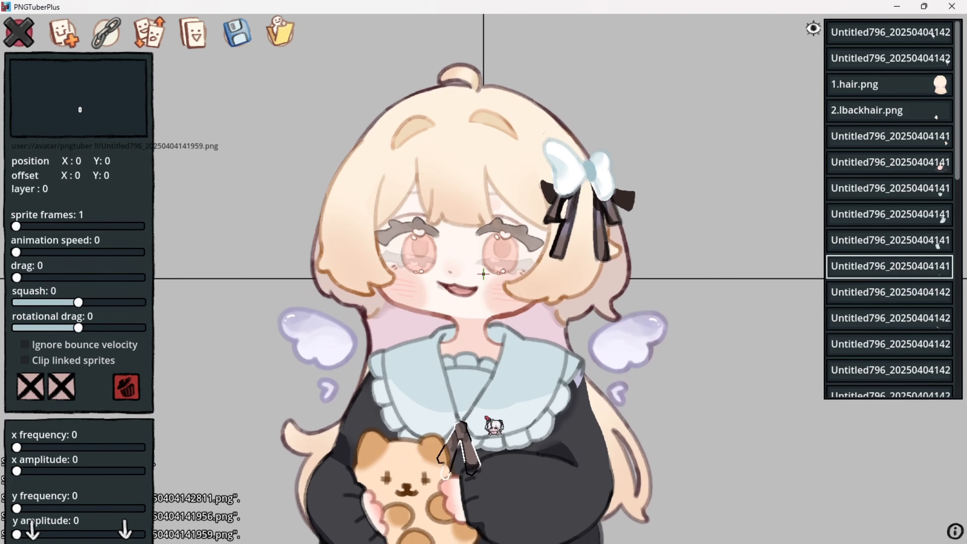
drag(16, 277, 25, 278)
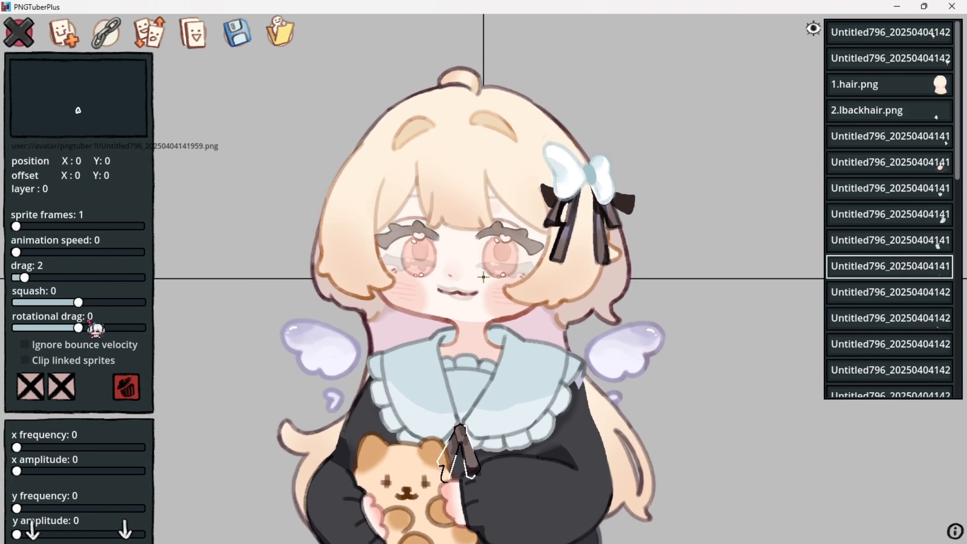
drag(78, 302, 77, 303)
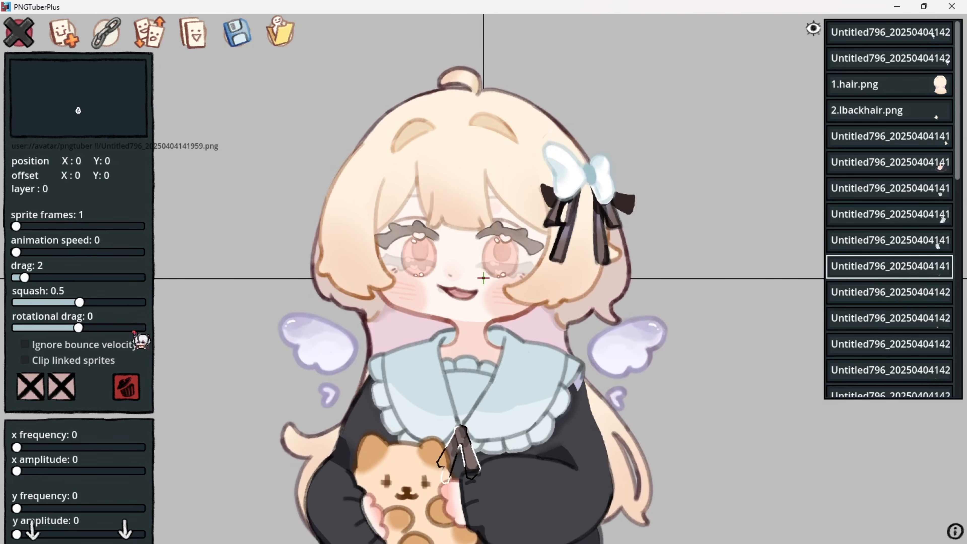
click(697, 424)
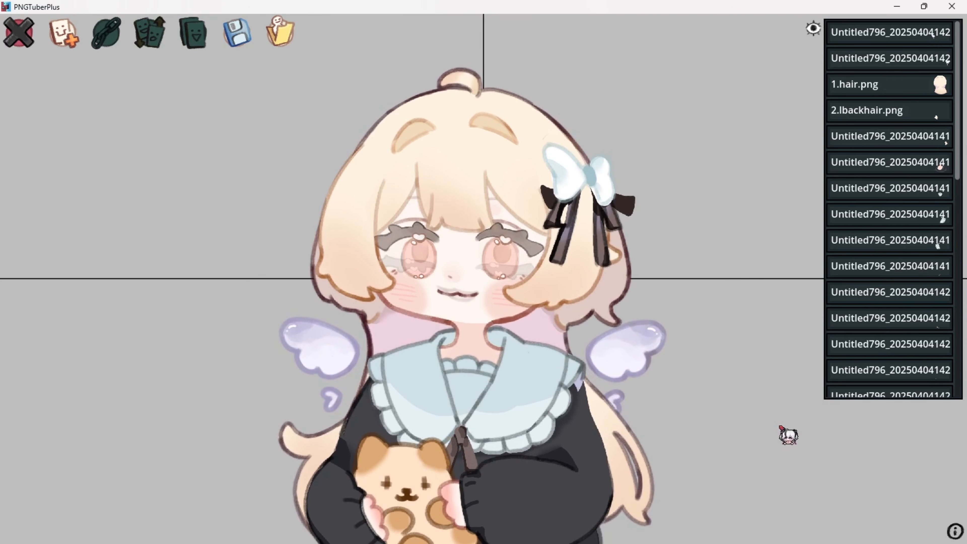
Find the side hair sprite behind the bow, Untitled796_20250404142033.png, and set its squash to 1.25 and drag to 2
click(882, 288)
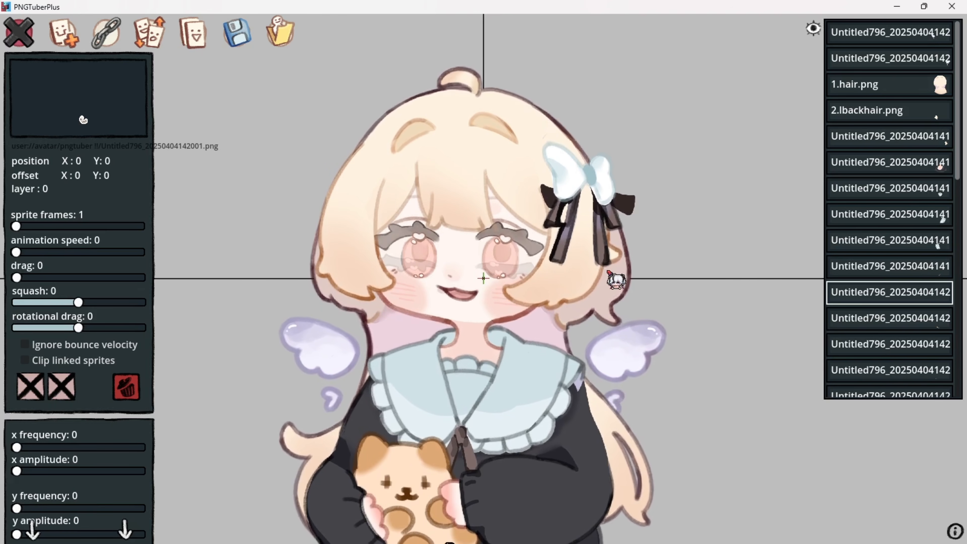
scroll(623, 277, down, 2)
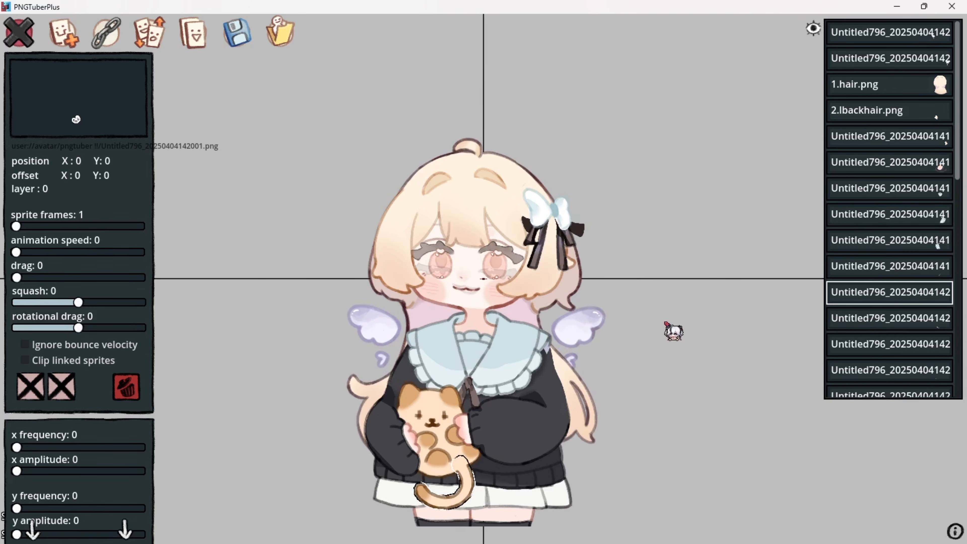
scroll(882, 290, down, 2)
click(879, 306)
scroll(877, 302, down, 2)
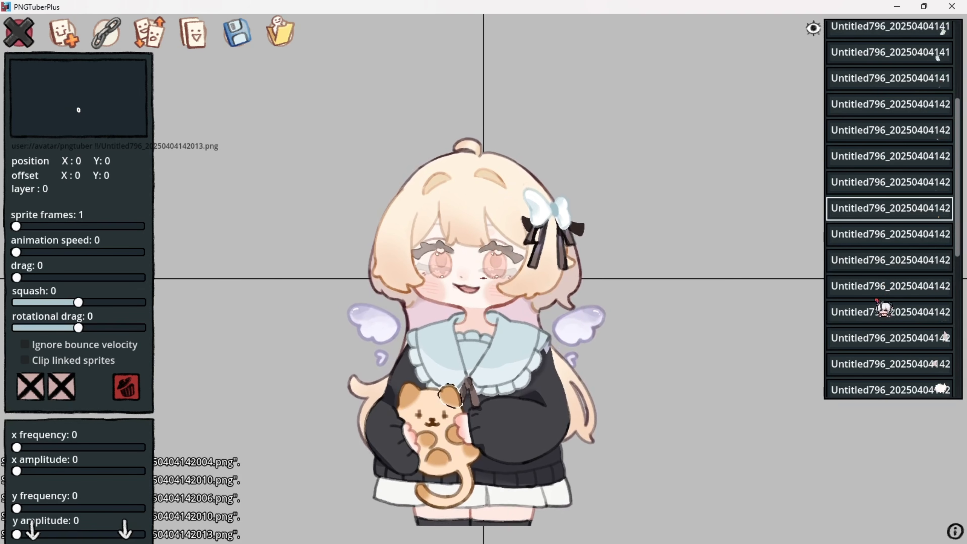
scroll(880, 305, down, 2)
click(895, 273)
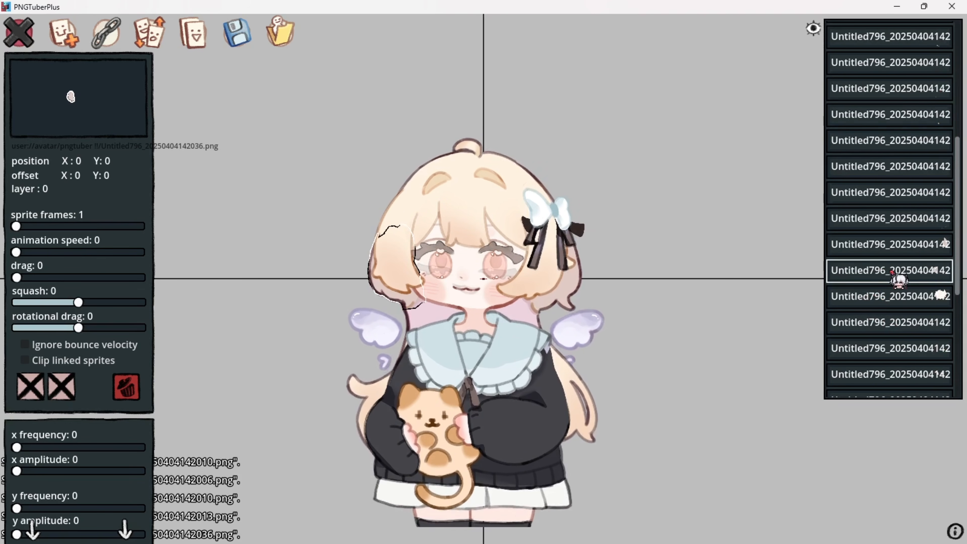
key(Up)
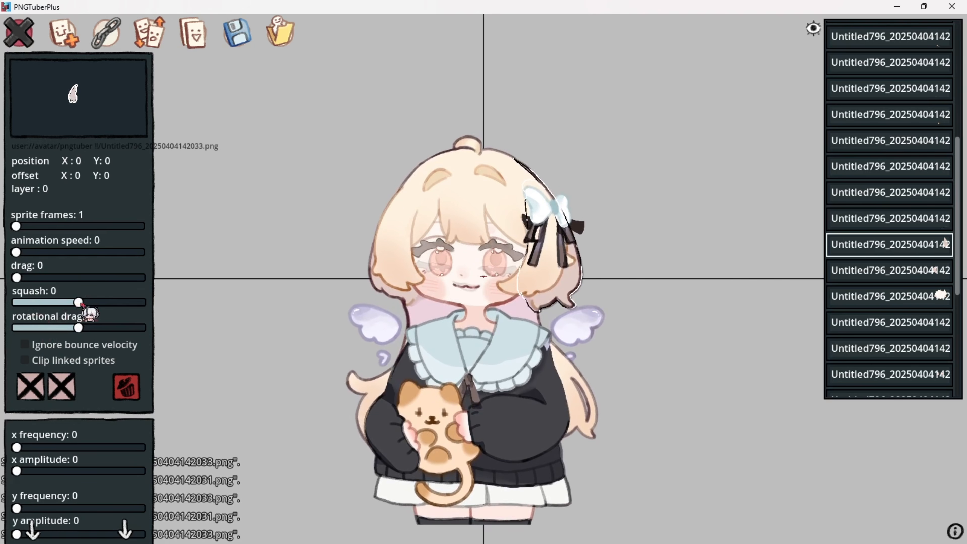
click(81, 303)
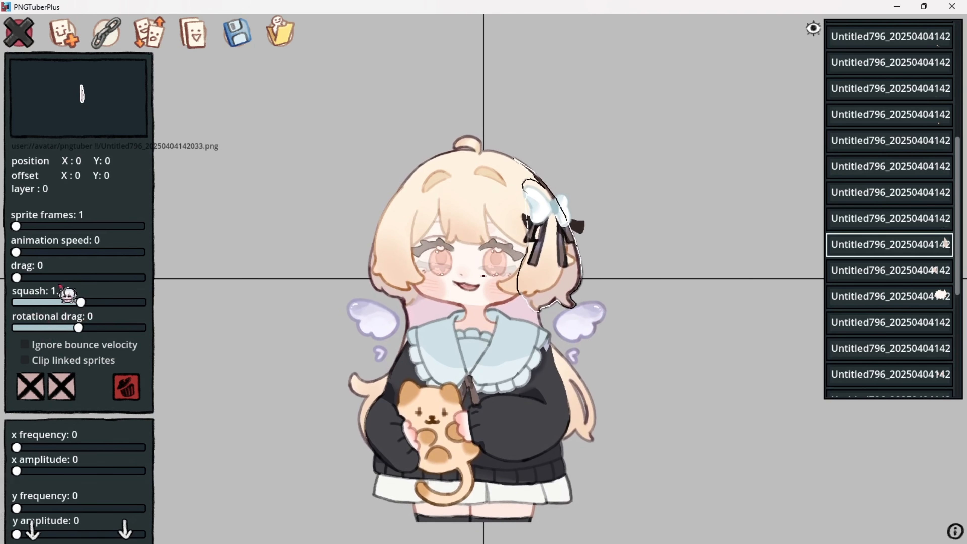
click(26, 277)
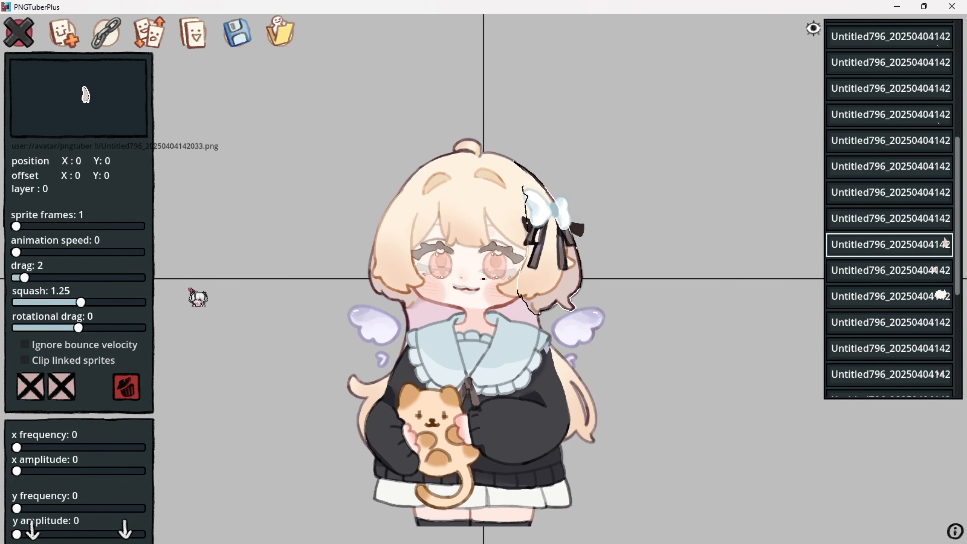
Give the side hair sprite opposite the bow, Untitled796_20250404142036.png, a squash of 0.5 and a drag of 2
click(910, 275)
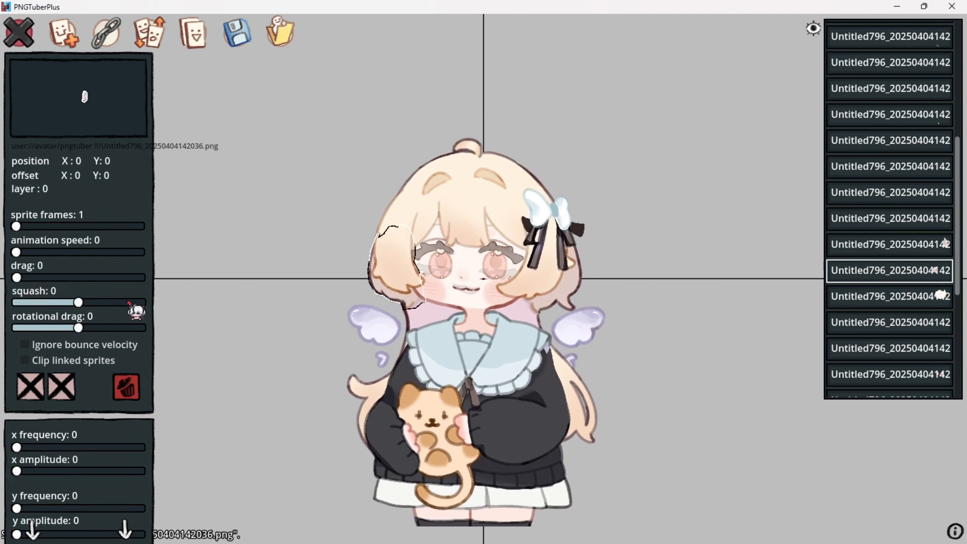
click(81, 302)
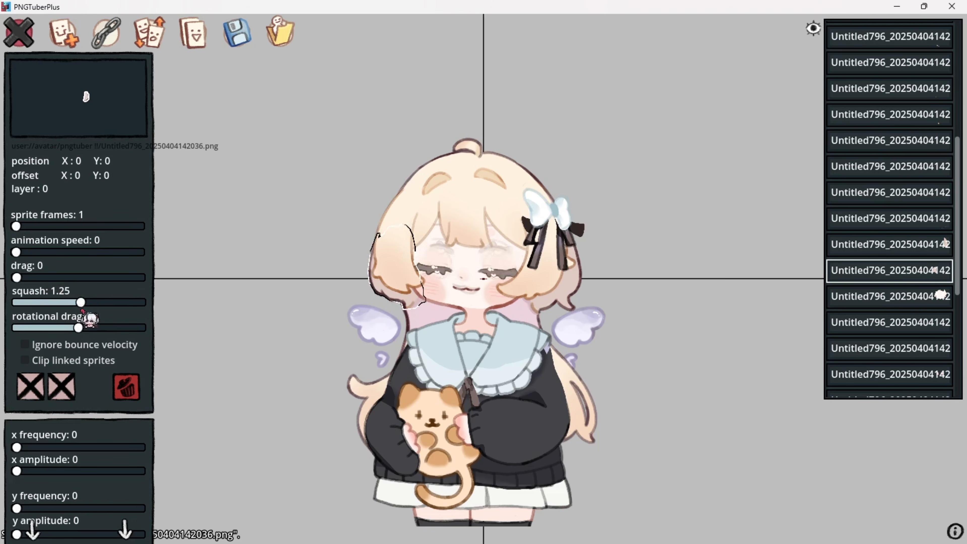
click(78, 303)
click(83, 303)
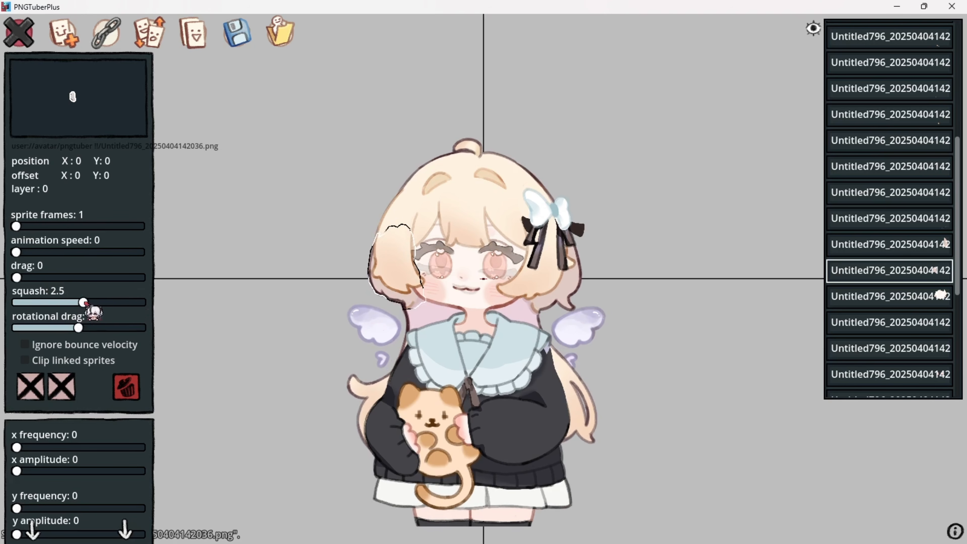
click(79, 303)
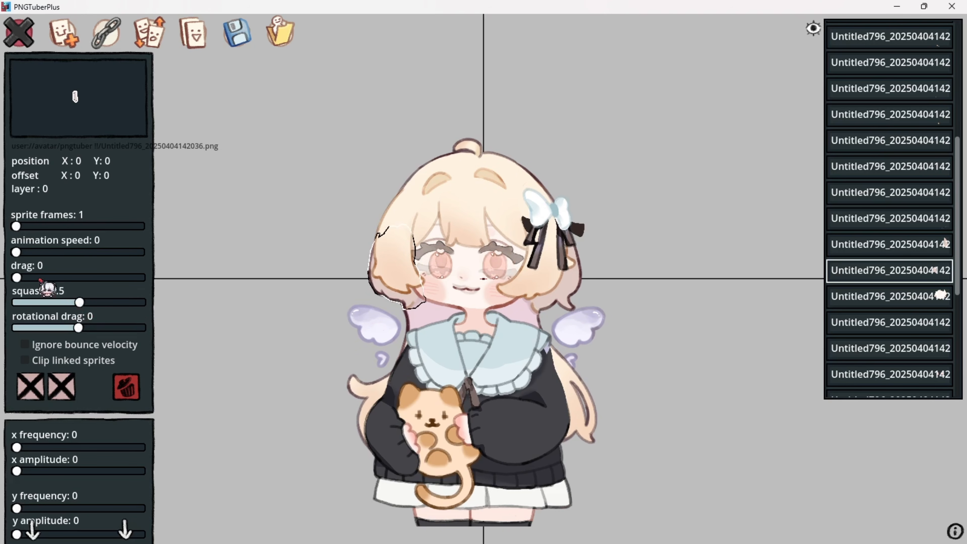
click(29, 280)
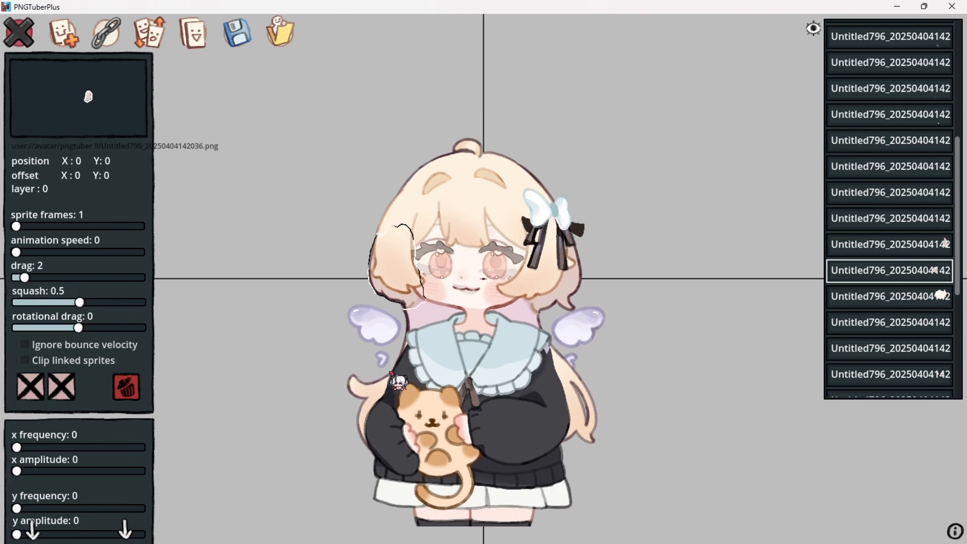
Set the face sprite Untitled796_20250404142039.png to a squash of 1 and a drag of 2
click(900, 301)
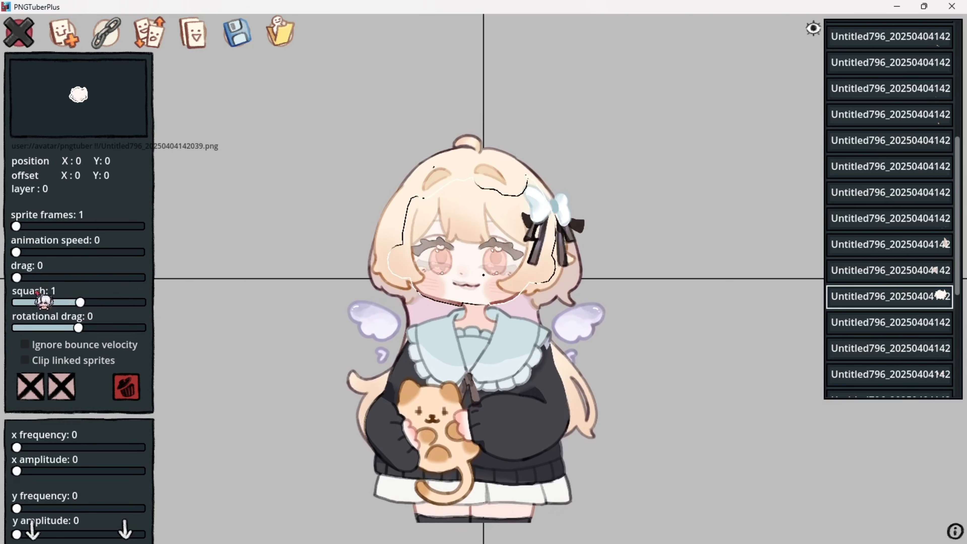
click(30, 278)
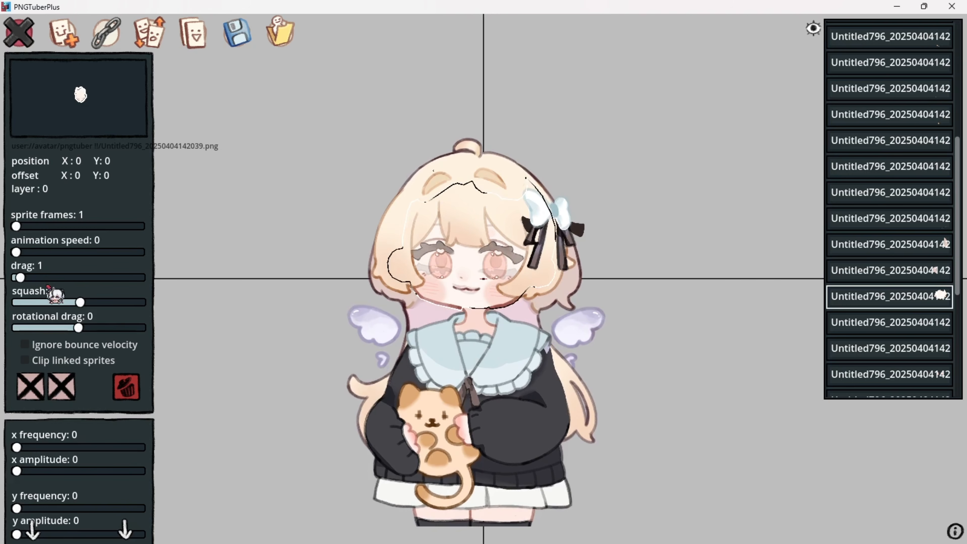
click(27, 278)
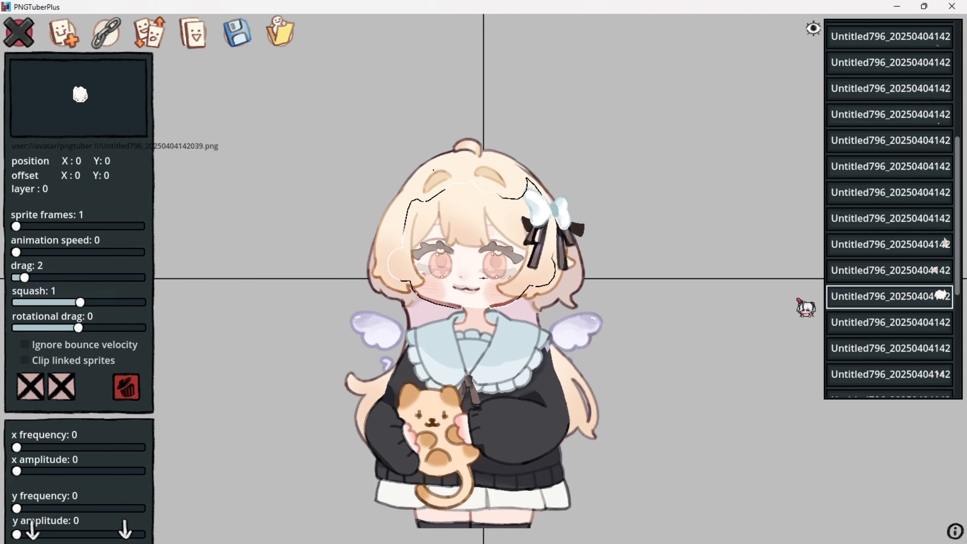
Go through the mouth, eye and brow sprites from Untitled796_20250404142042.png to Untitled796_20250404142102.png to identify each one
click(935, 328)
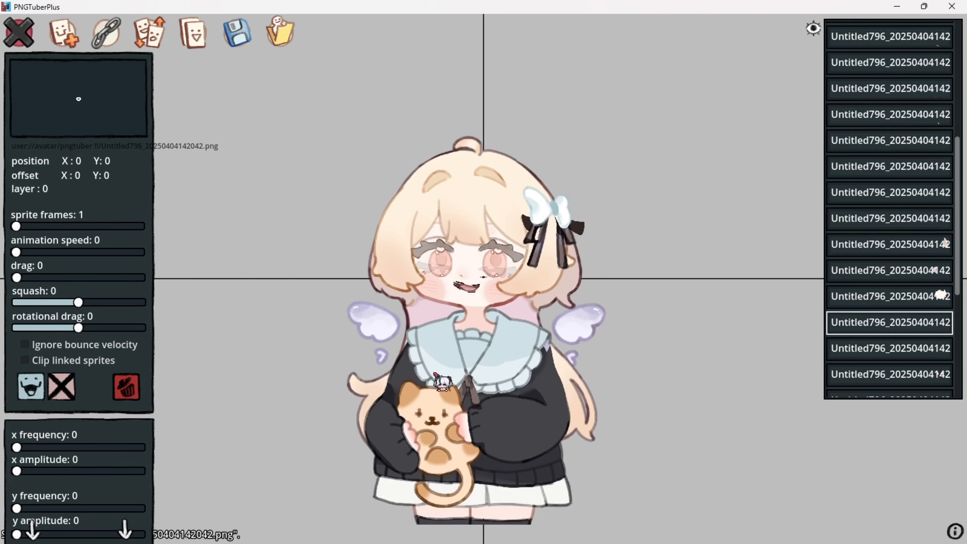
click(825, 313)
scroll(873, 309, down, 1)
click(872, 331)
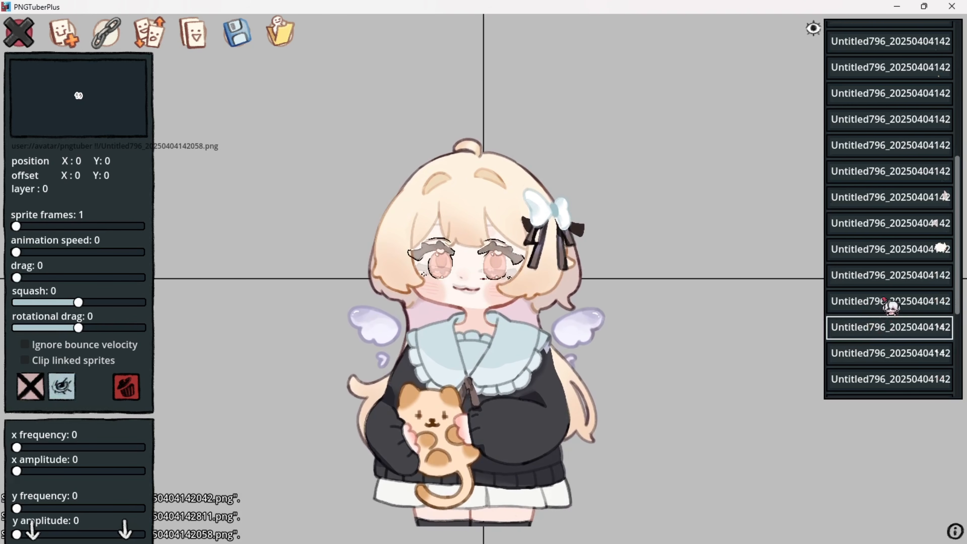
click(884, 301)
click(883, 280)
click(879, 301)
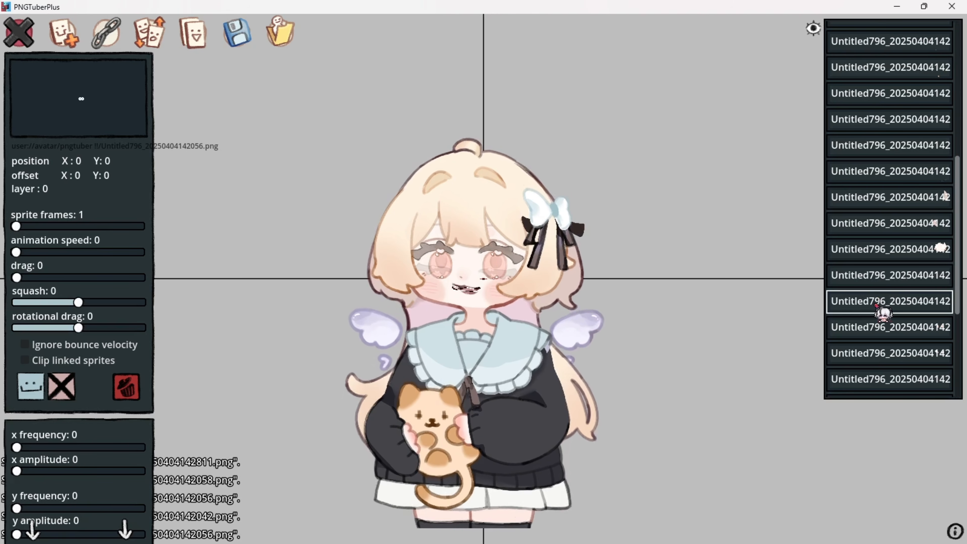
click(882, 280)
click(880, 329)
scroll(872, 331, down, 2)
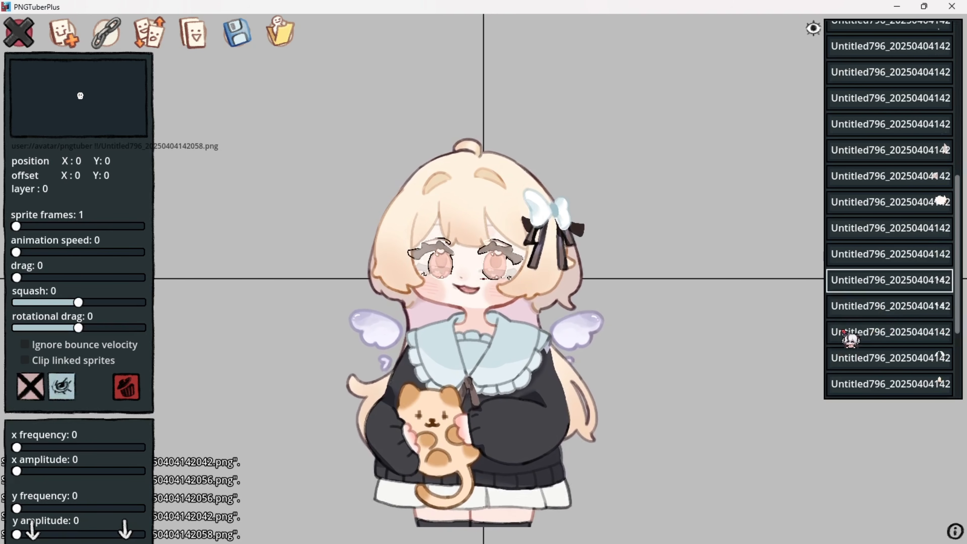
click(875, 306)
click(858, 332)
scroll(872, 332, down, 2)
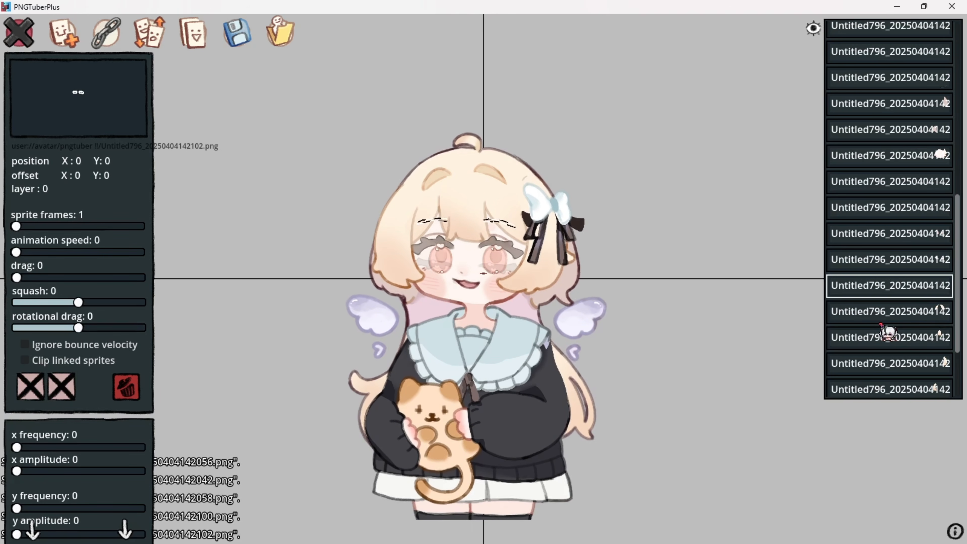
Find the centre bangs sprite, Untitled796_20250404142108.png, among the hair sprites and set its squash to -0.25 and drag to 2
scroll(880, 324, down, 2)
click(879, 269)
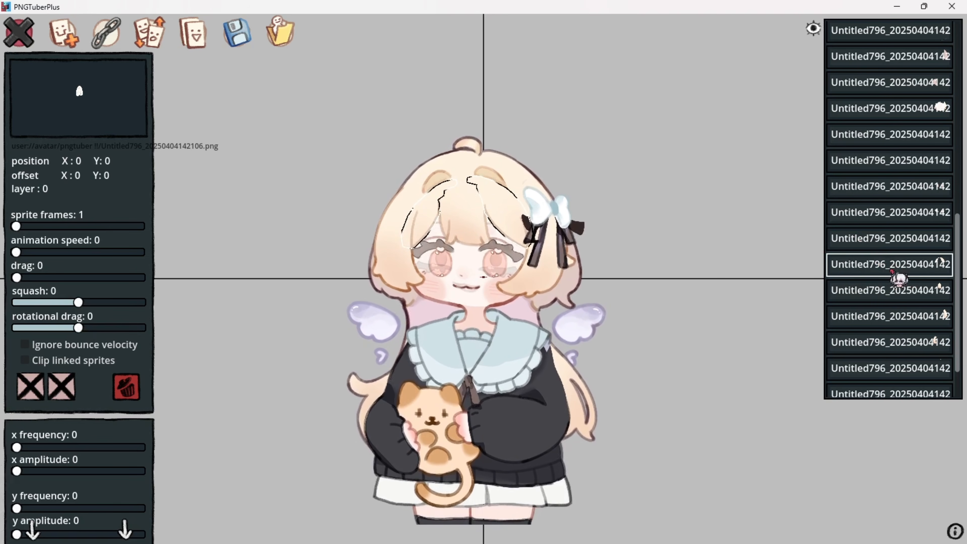
click(895, 292)
click(895, 316)
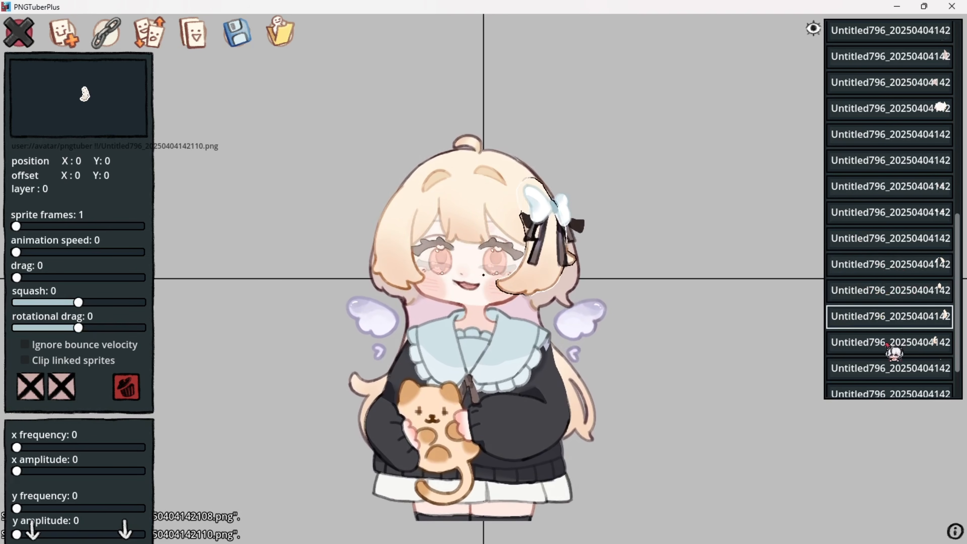
click(895, 342)
click(898, 318)
click(898, 291)
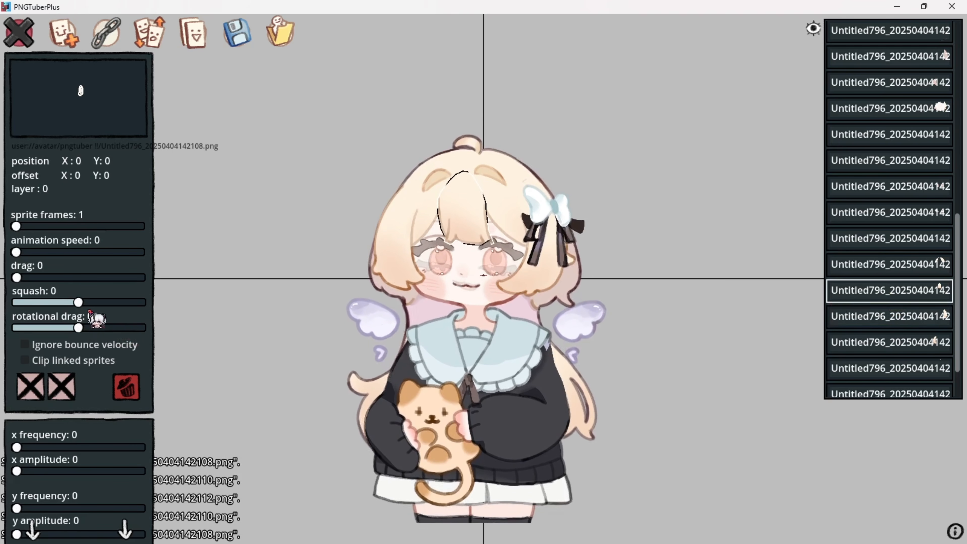
click(86, 303)
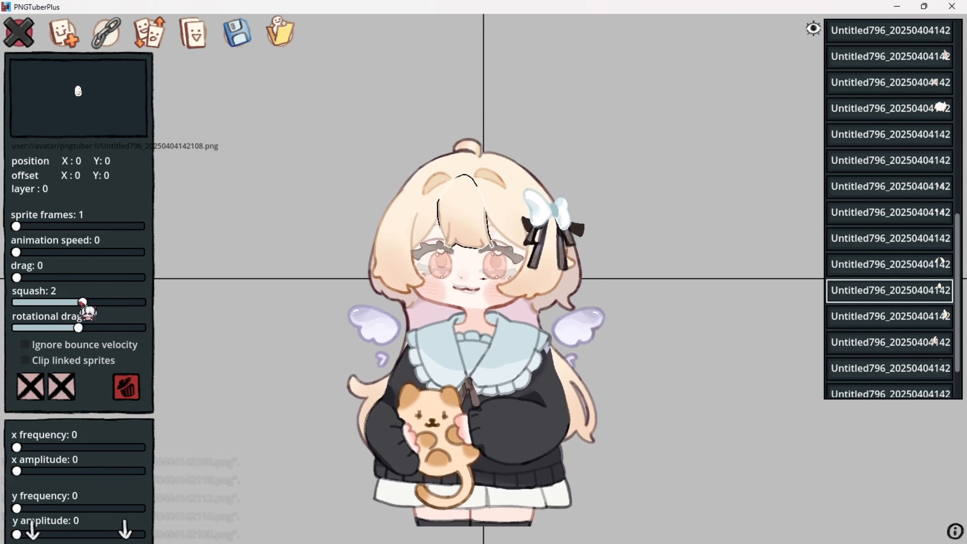
click(79, 303)
click(29, 278)
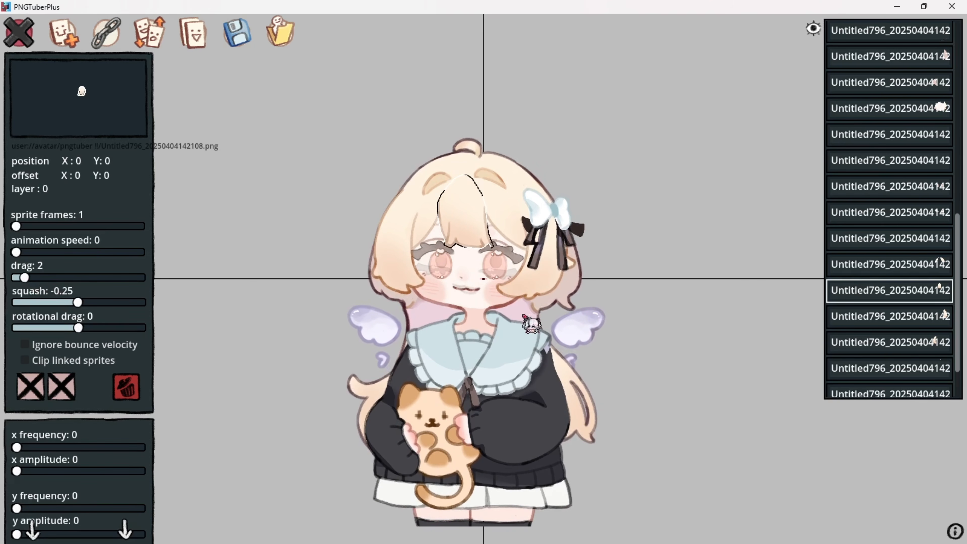
Give the front hair lock under the bow, Untitled796_20250404142110.png, a squash of 1.75 and a drag of 2
click(907, 320)
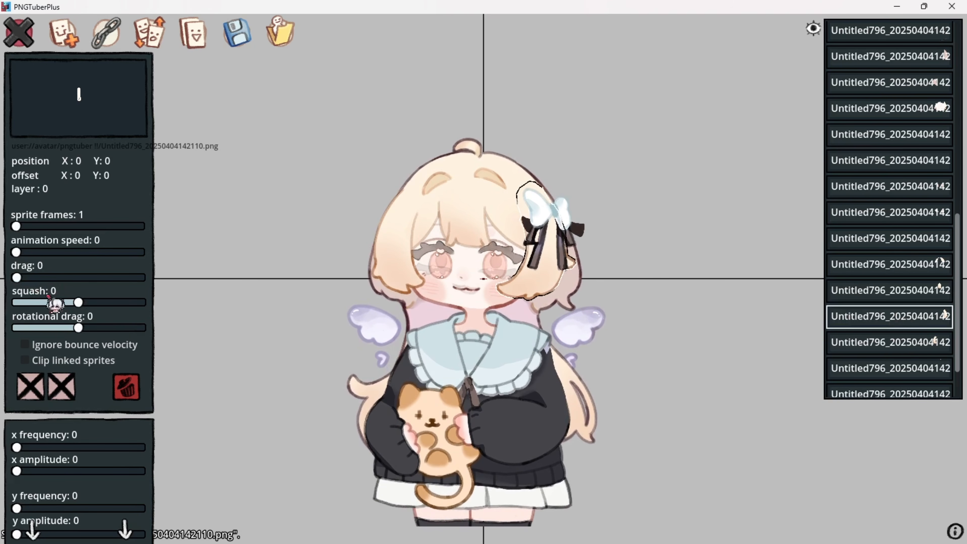
click(81, 302)
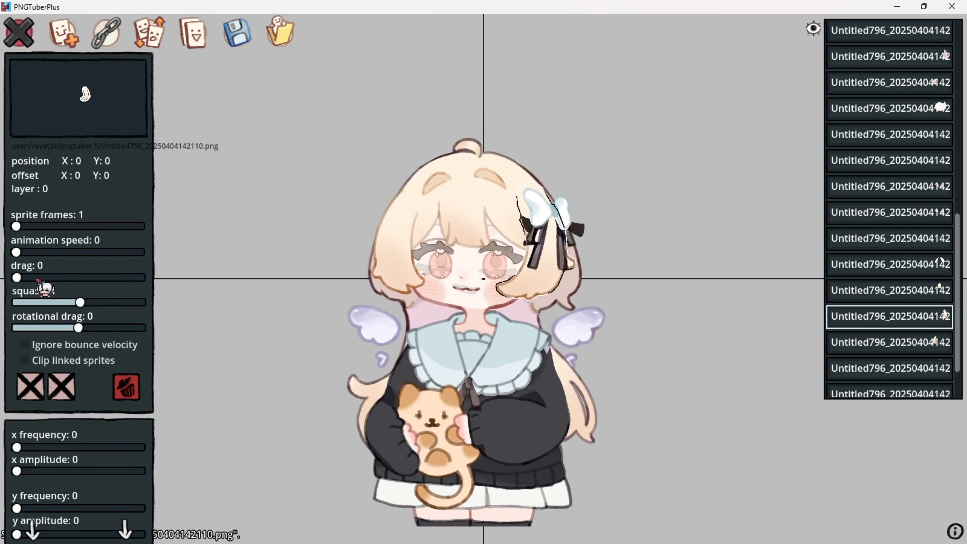
click(24, 277)
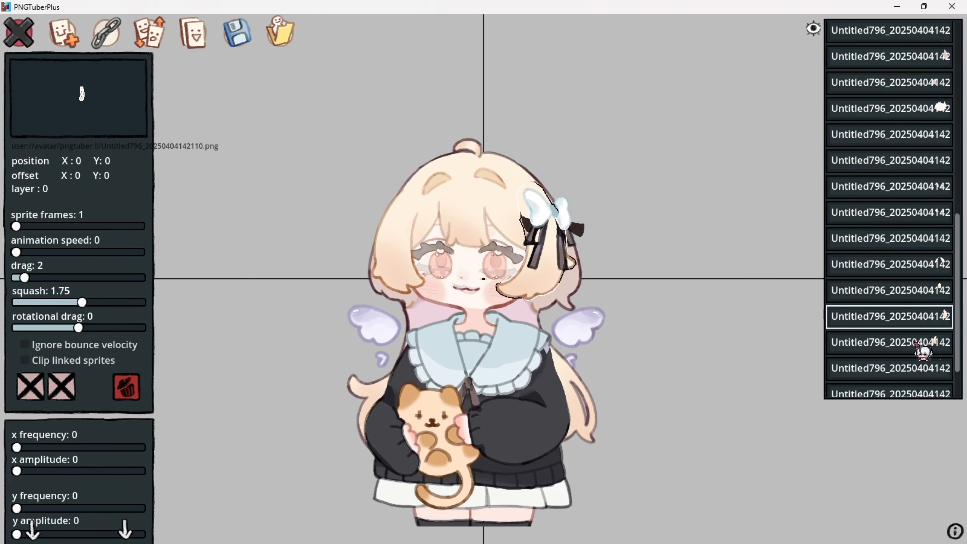
Set the front hair lock opposite the bow, Untitled796_20250404142112.png, to a drag of 2 and a squash of -1
click(904, 344)
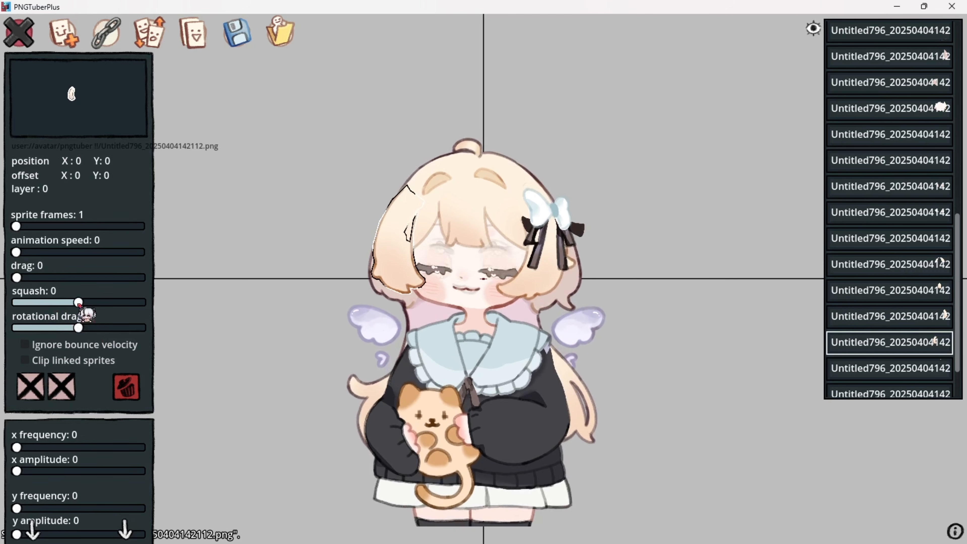
drag(79, 305, 77, 304)
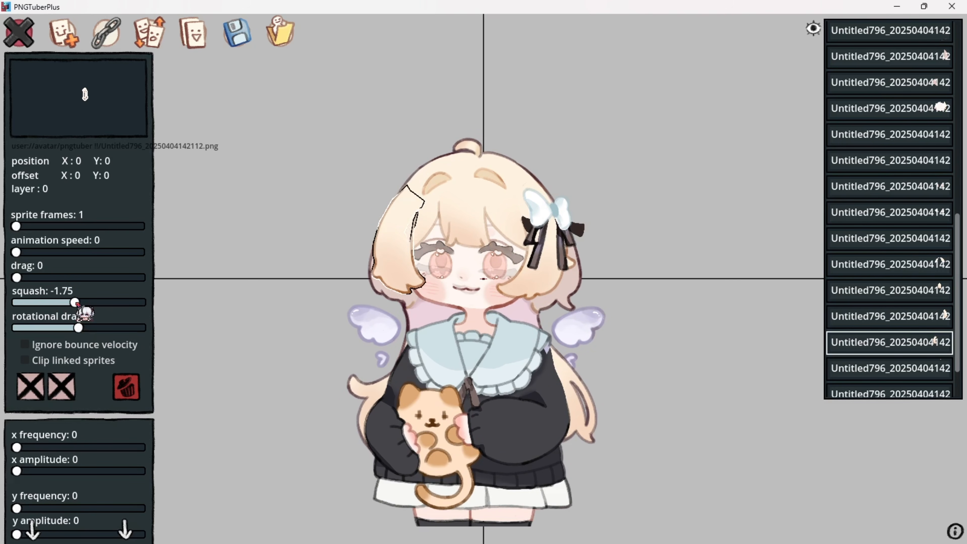
drag(17, 278, 30, 279)
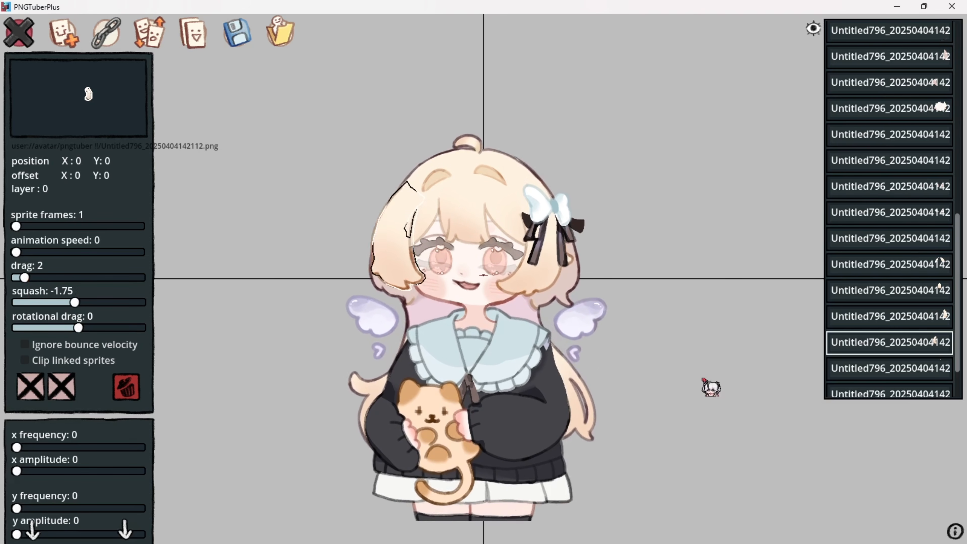
click(81, 304)
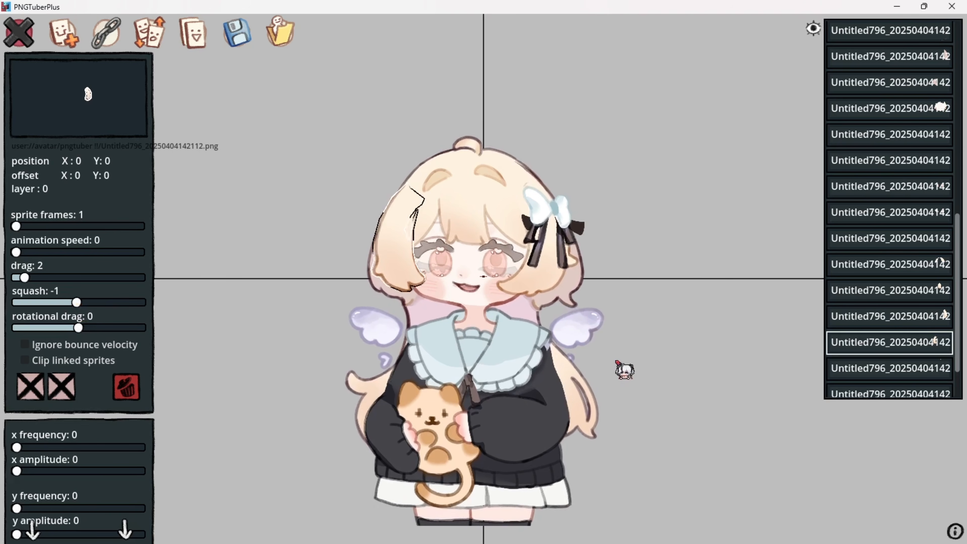
Give the hair tuft on top of the head, Untitled796_20250404142114.png, a squash of -0.75 and a drag of 1
scroll(888, 360, down, 1)
click(895, 322)
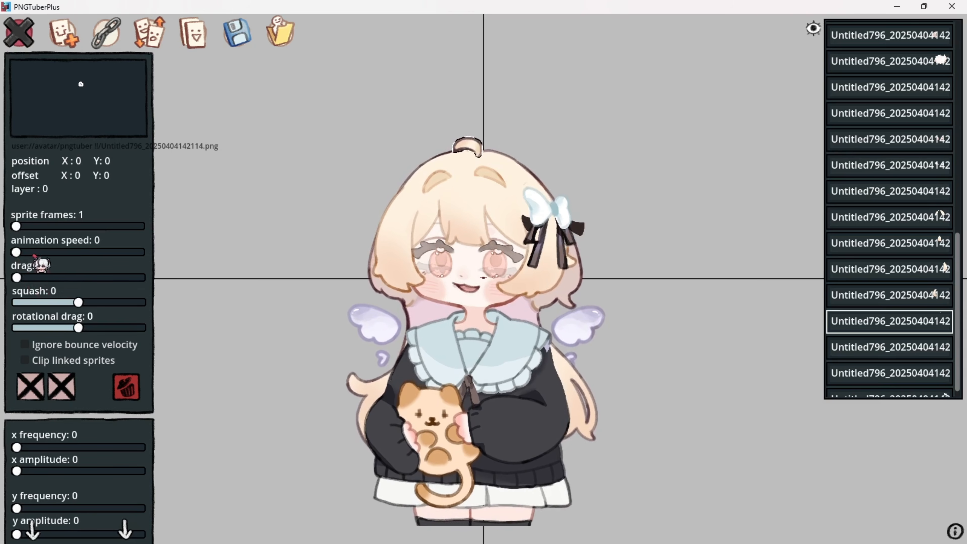
scroll(84, 303, down, 3)
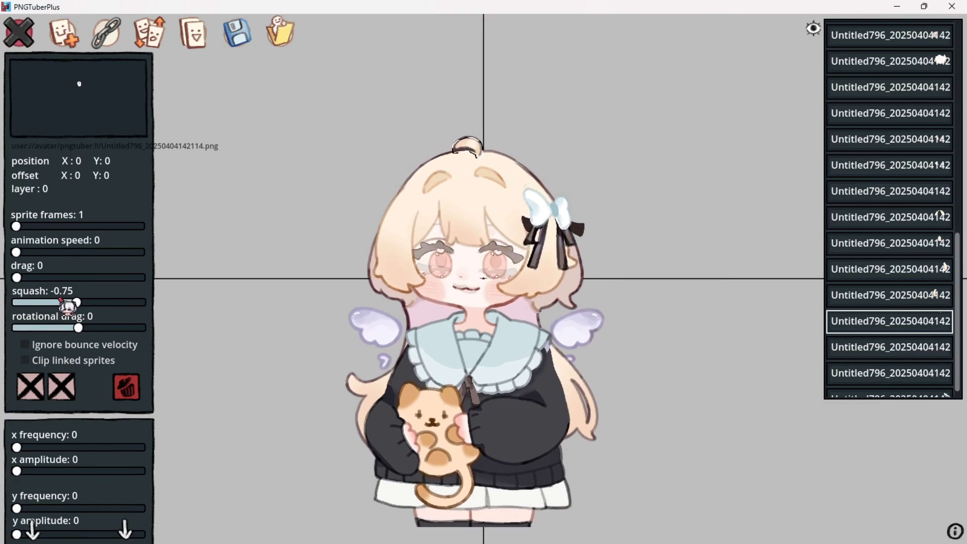
scroll(23, 278, up, 1)
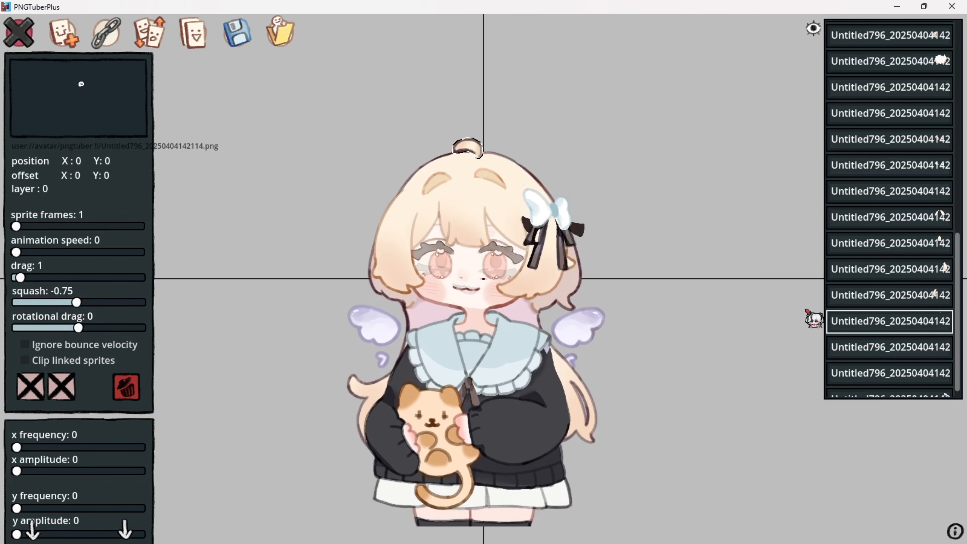
Test rotational drag on the bow's outer black ribbon, Untitled796_20250404142116.png, reset it to 0, and set squash to 1 and drag to 3
scroll(922, 347, down, 1)
click(890, 338)
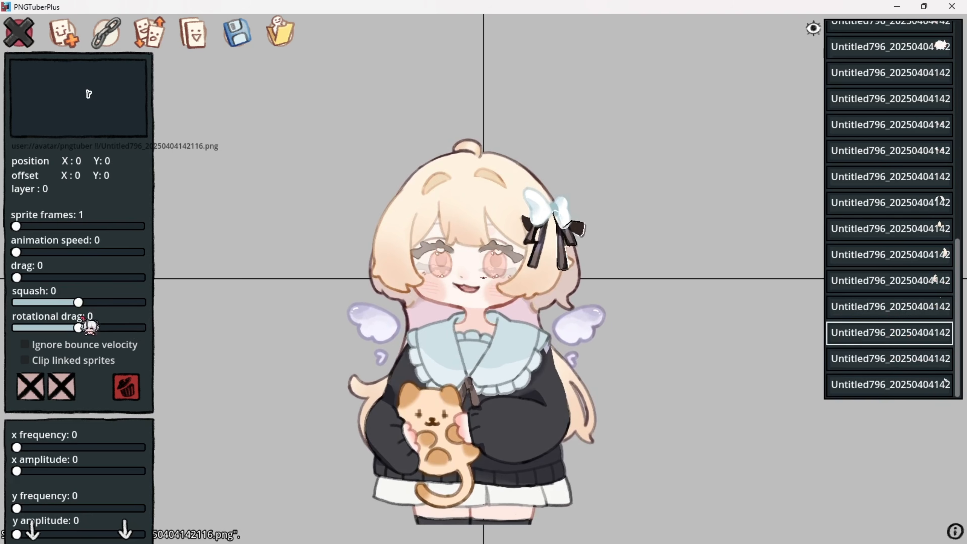
drag(93, 334, 76, 331)
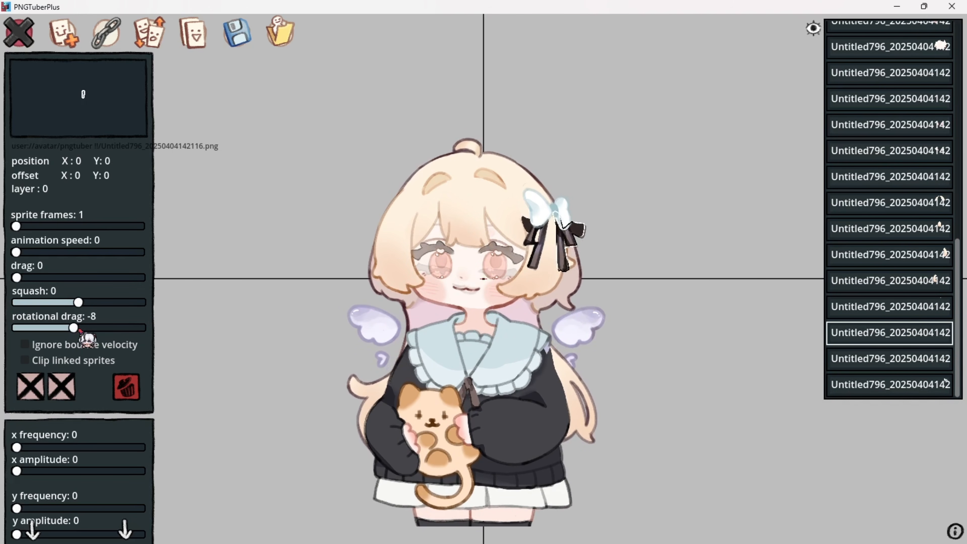
drag(79, 331, 83, 328)
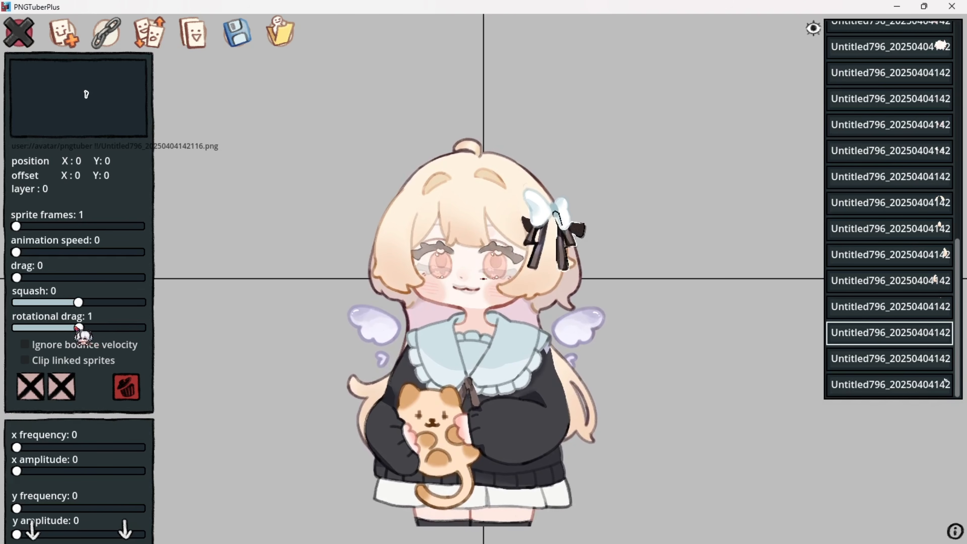
click(76, 328)
click(79, 328)
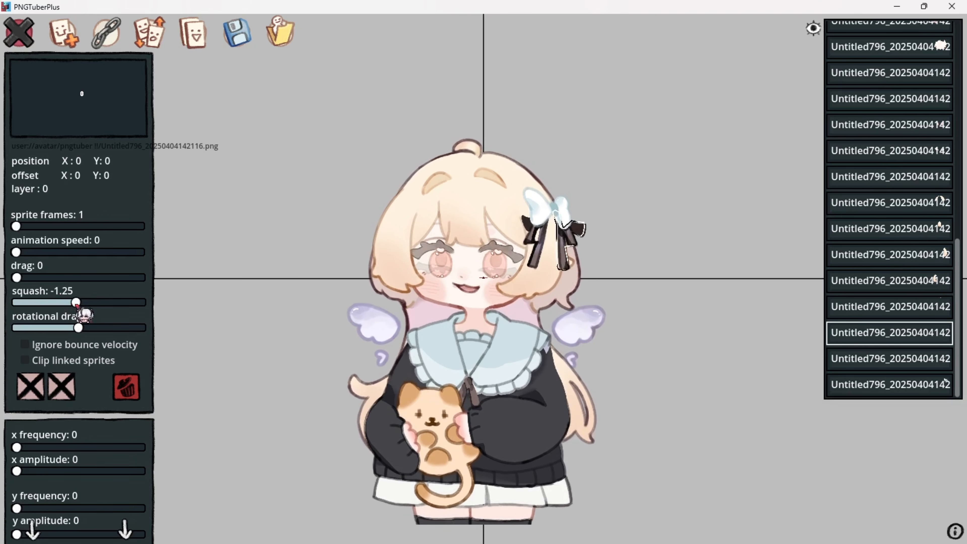
drag(83, 306, 84, 302)
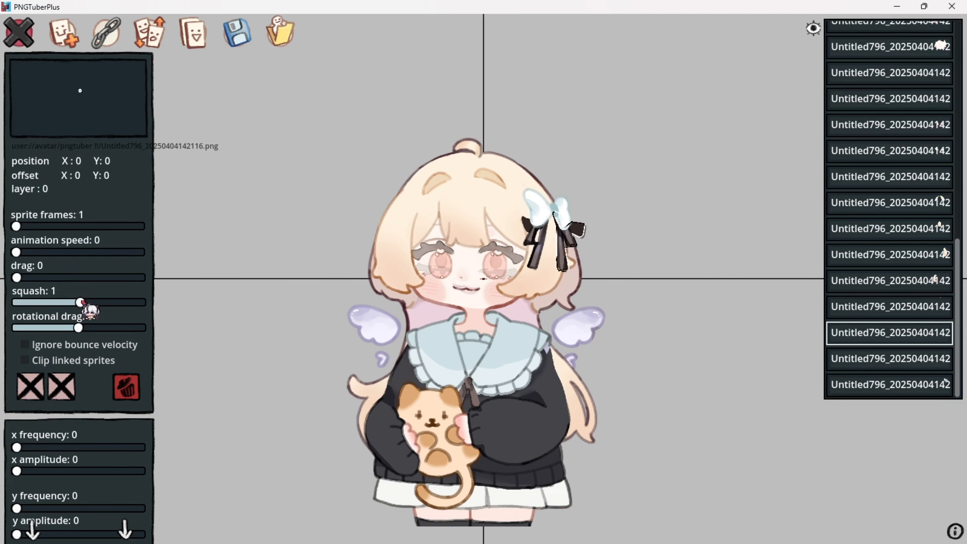
click(29, 278)
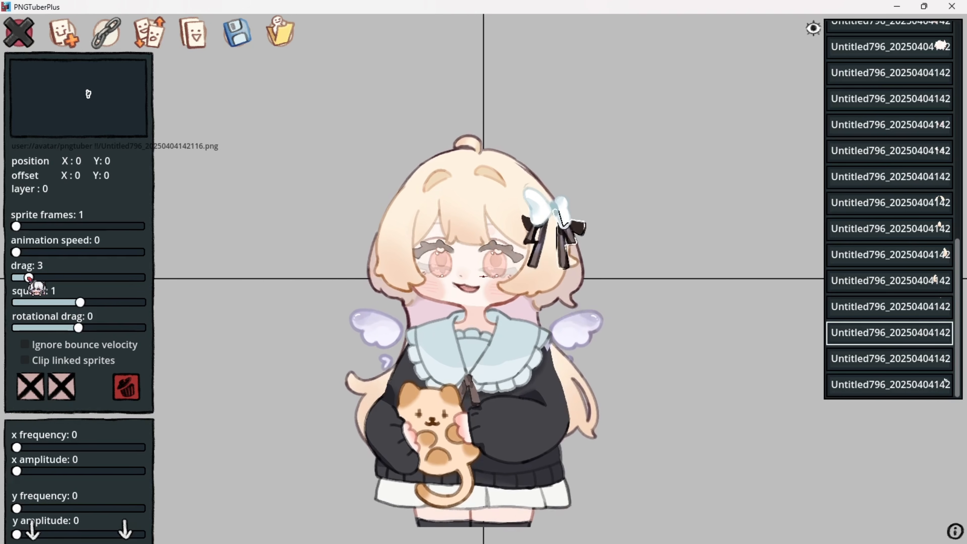
Give the bow's inner black ribbon, Untitled796_20250404142118.png, squash 0.75 and drag 3, and the bow, Untitled796_20250404142122.png, squash 0.75 and drag 2
click(860, 365)
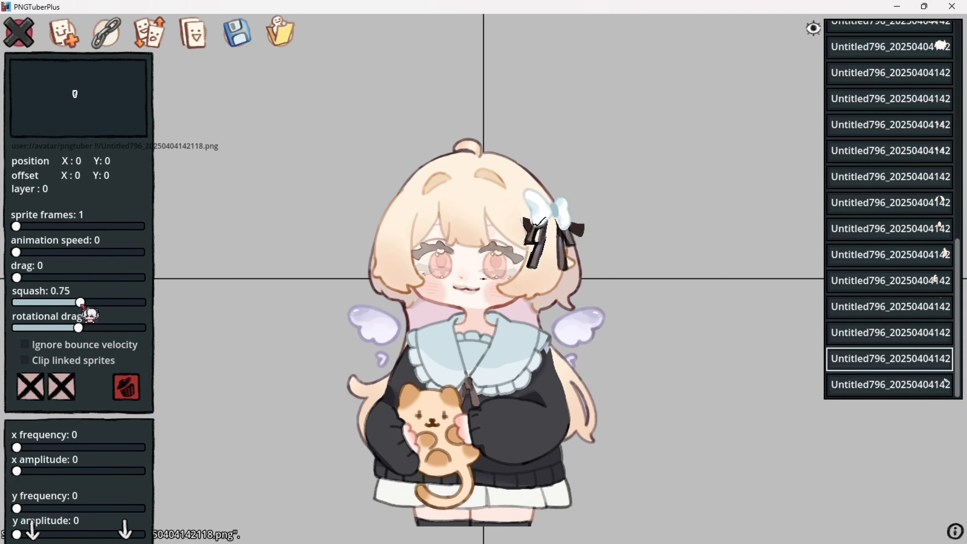
drag(16, 278, 29, 278)
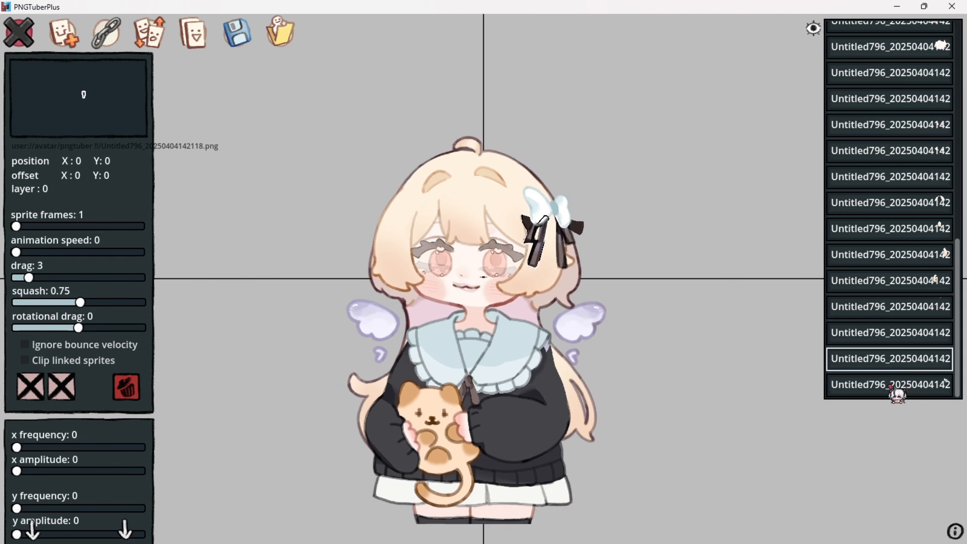
click(893, 383)
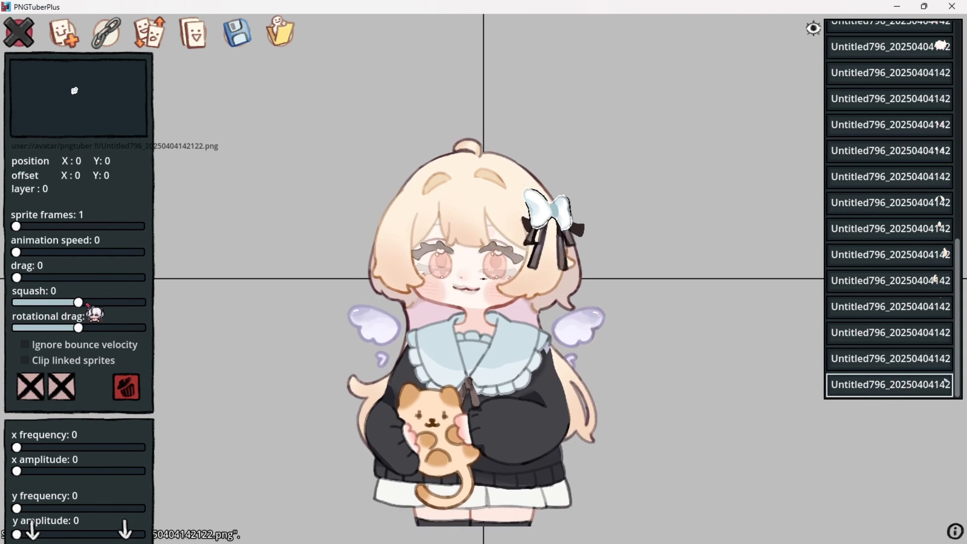
drag(78, 302, 84, 302)
drag(16, 277, 25, 277)
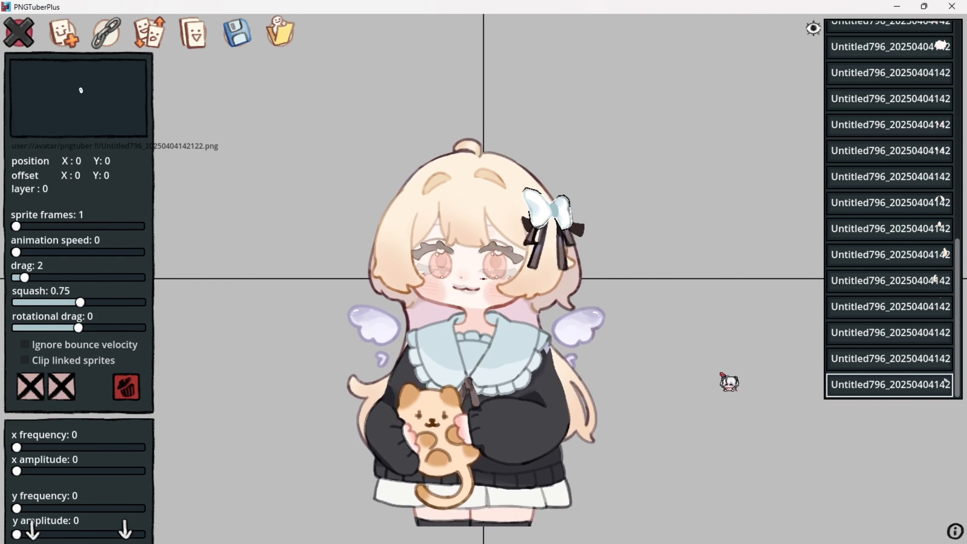
click(651, 380)
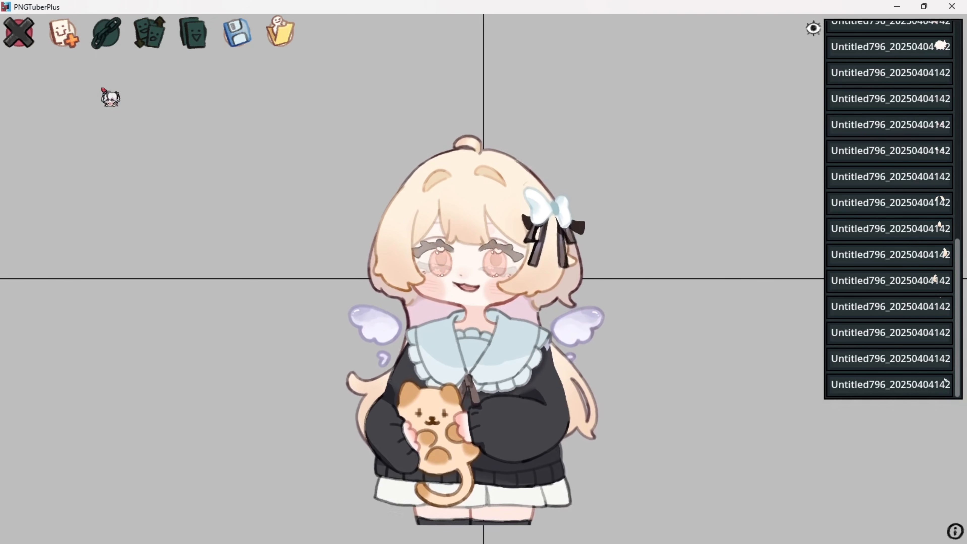
Preview the avatar's motion outside editing mode at 60% and 40% zoom, and return to editing mode
click(19, 32)
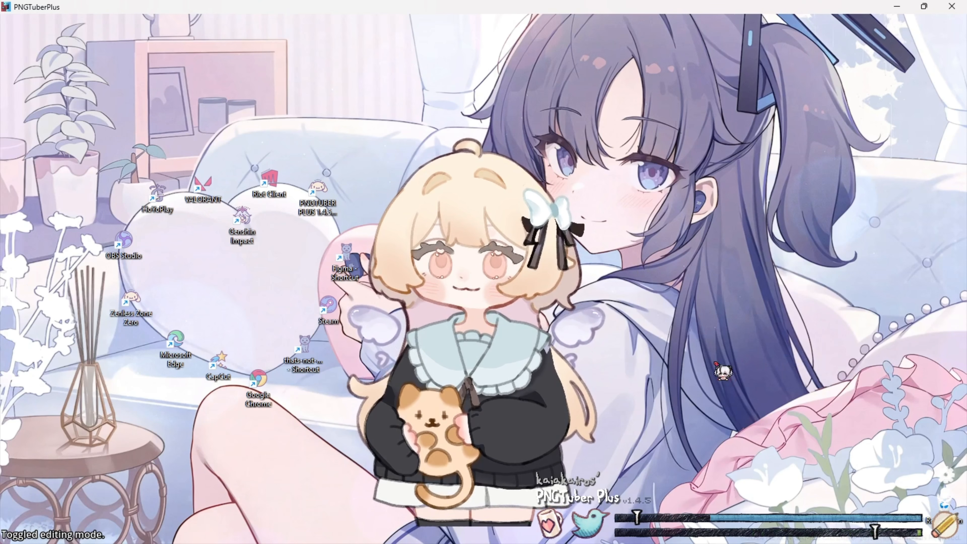
scroll(723, 371, up, 2)
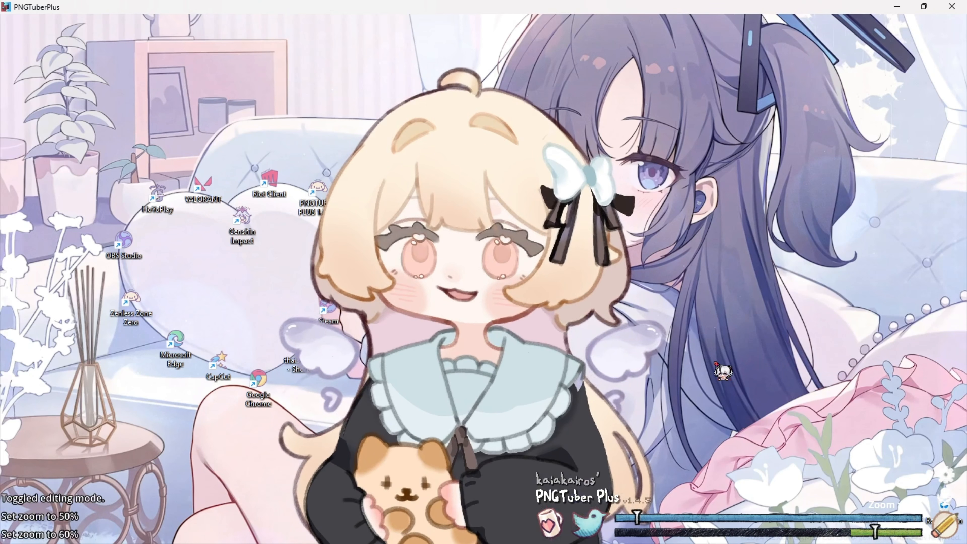
scroll(722, 372, down, 2)
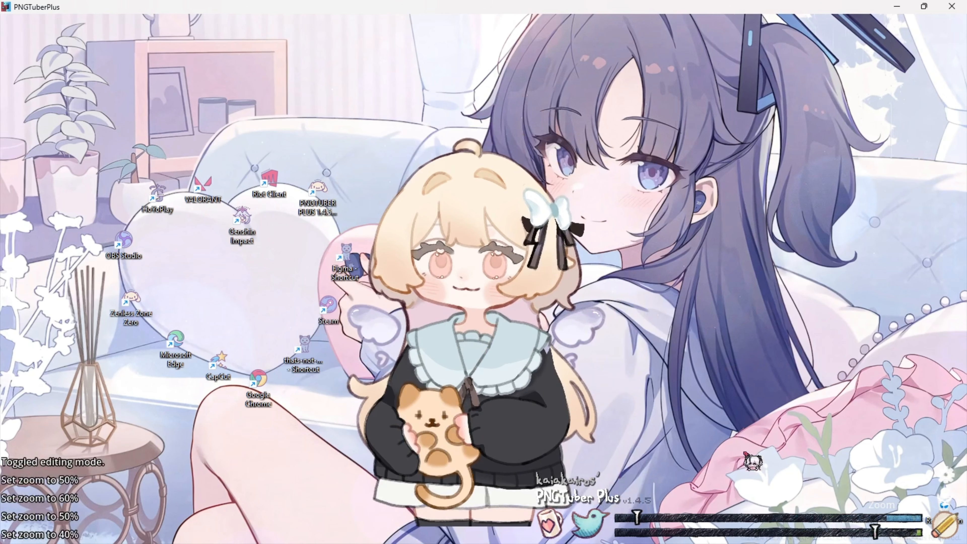
click(945, 524)
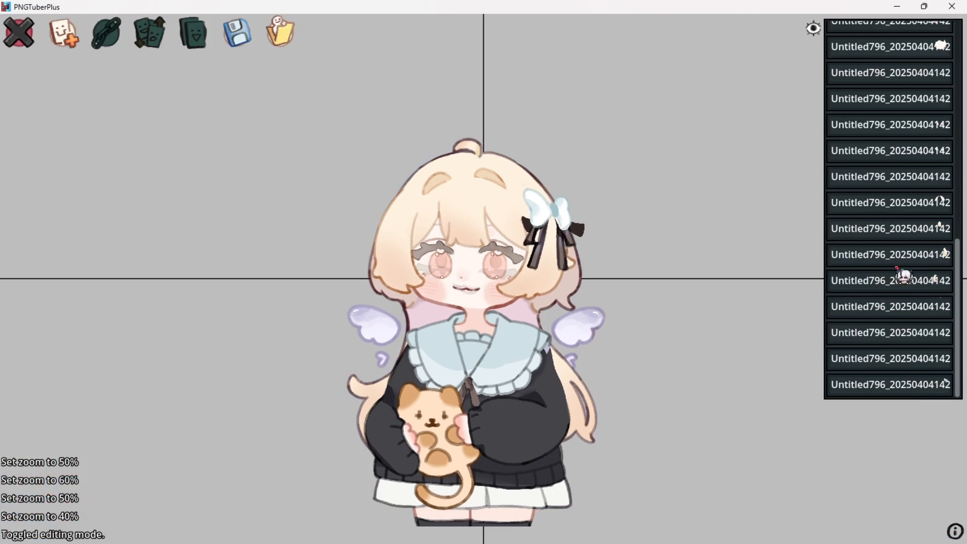
Look through the sprites, from the cat's ears and the arm to the mouths, eyes and fringe, checking their motion and state settings
scroll(899, 279, up, 4)
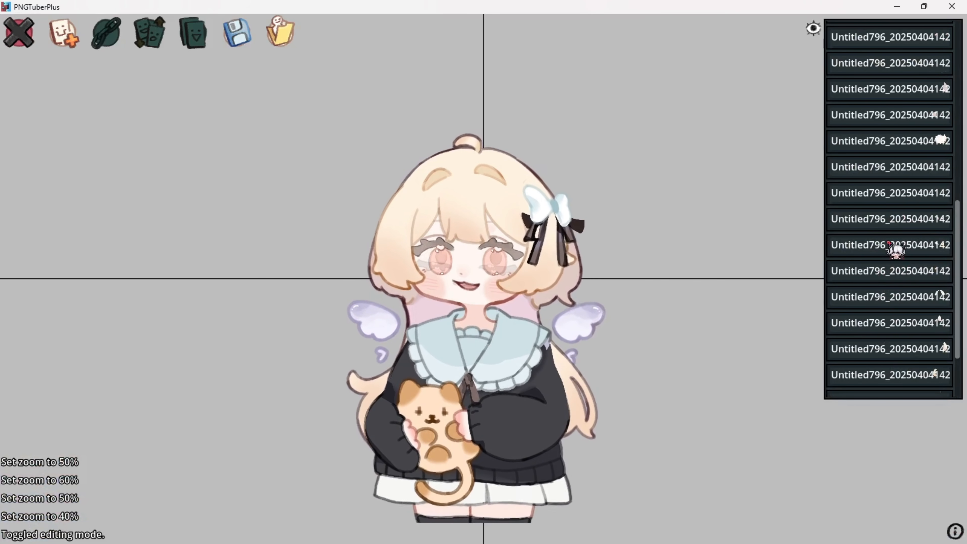
click(865, 200)
click(870, 246)
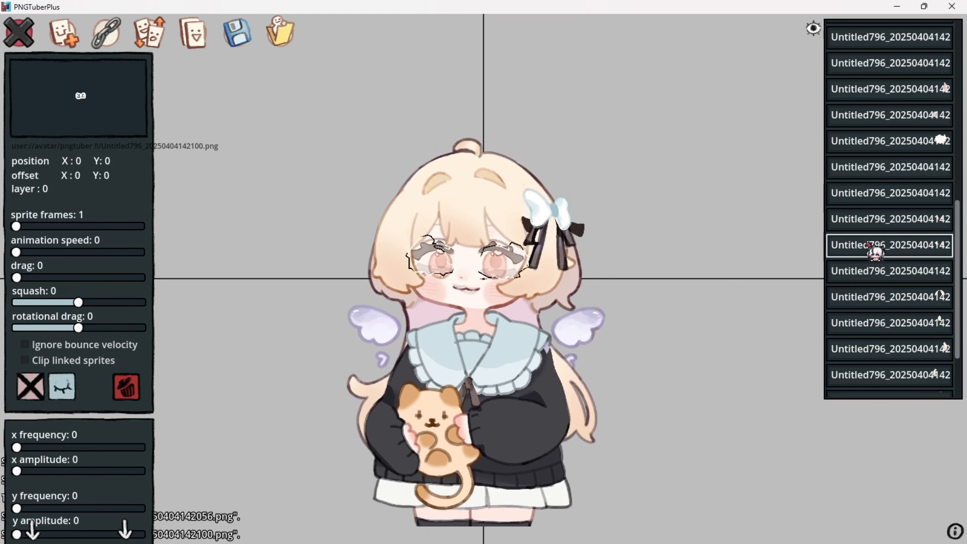
scroll(876, 221, up, 4)
click(908, 167)
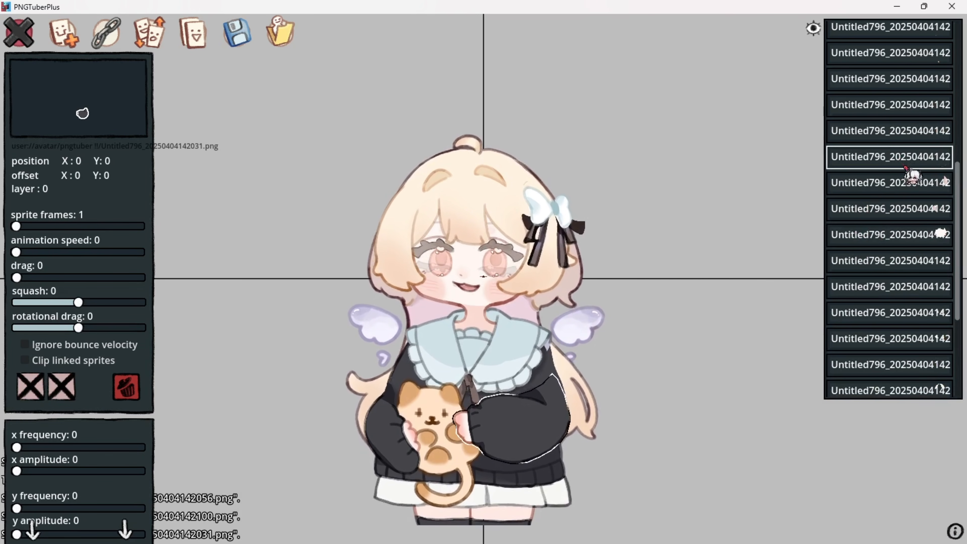
scroll(903, 227, up, 1)
click(912, 178)
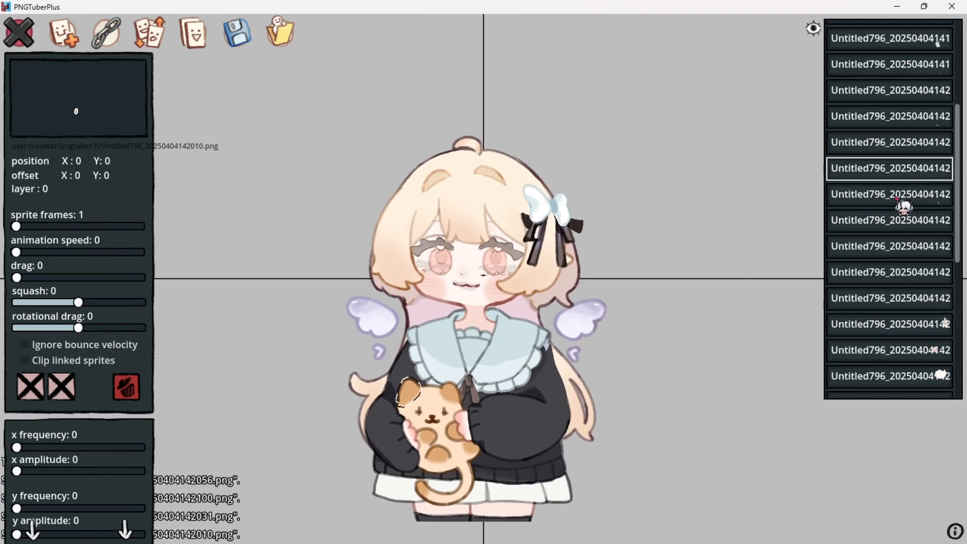
click(903, 201)
click(914, 151)
click(903, 200)
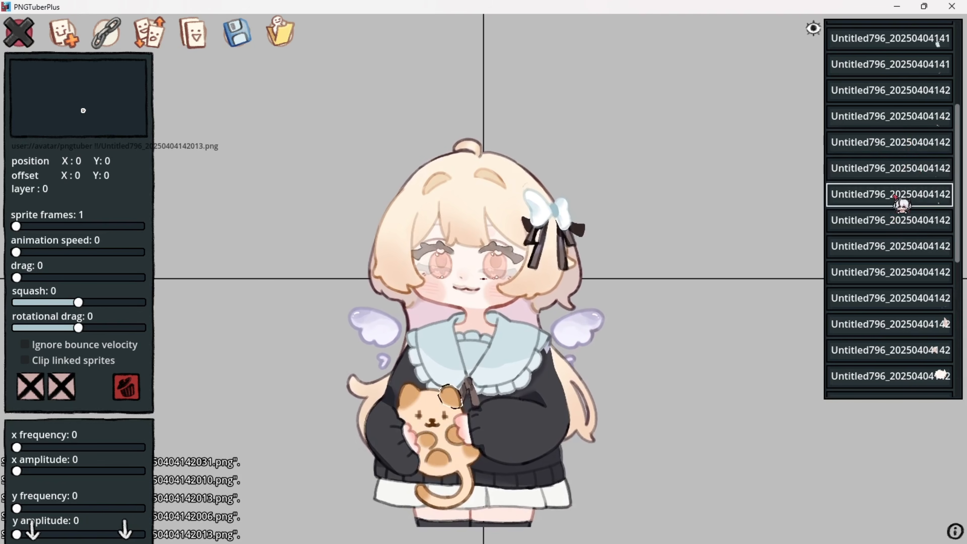
click(899, 278)
click(900, 324)
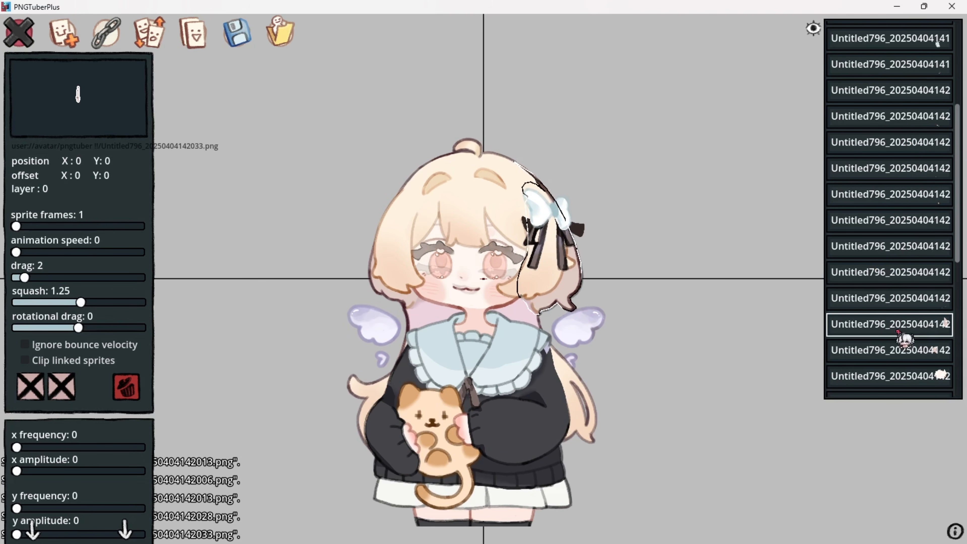
click(904, 352)
scroll(902, 360, down, 1)
click(899, 330)
click(897, 357)
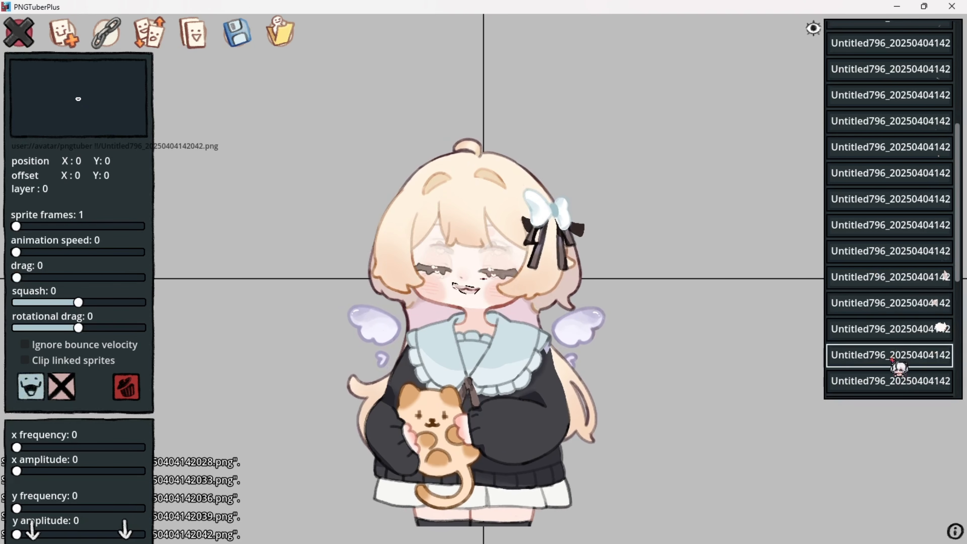
scroll(899, 360, down, 3)
click(902, 316)
click(898, 291)
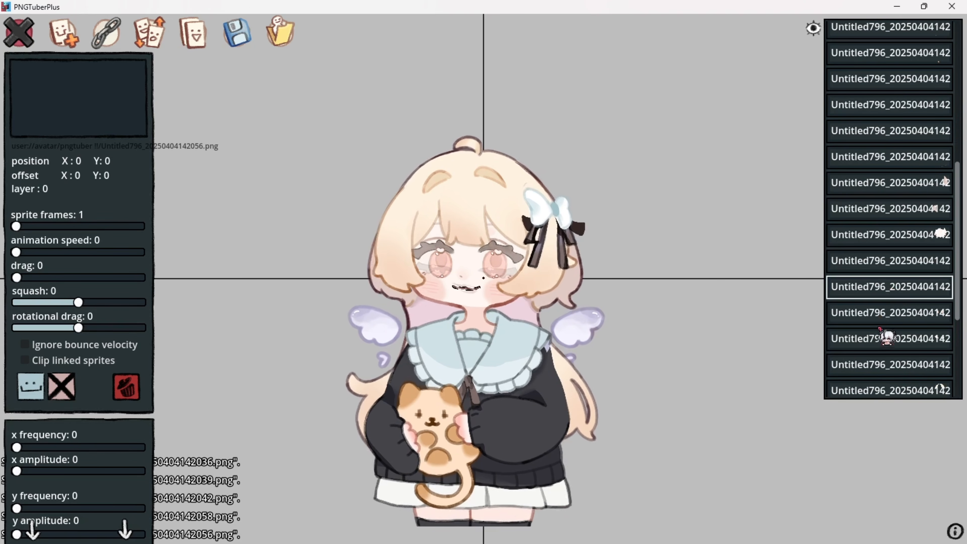
click(890, 338)
scroll(893, 328, down, 3)
click(903, 271)
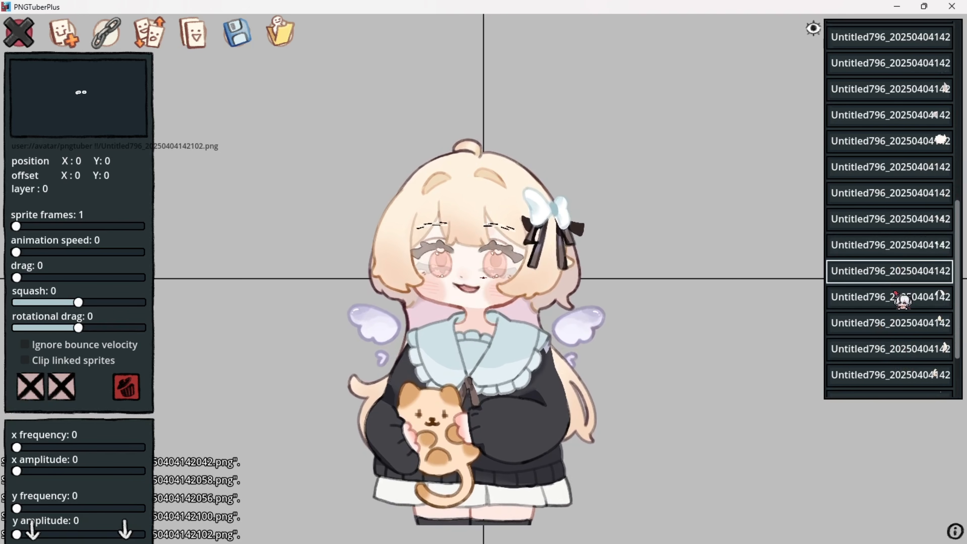
click(896, 295)
click(895, 323)
scroll(893, 292, up, 2)
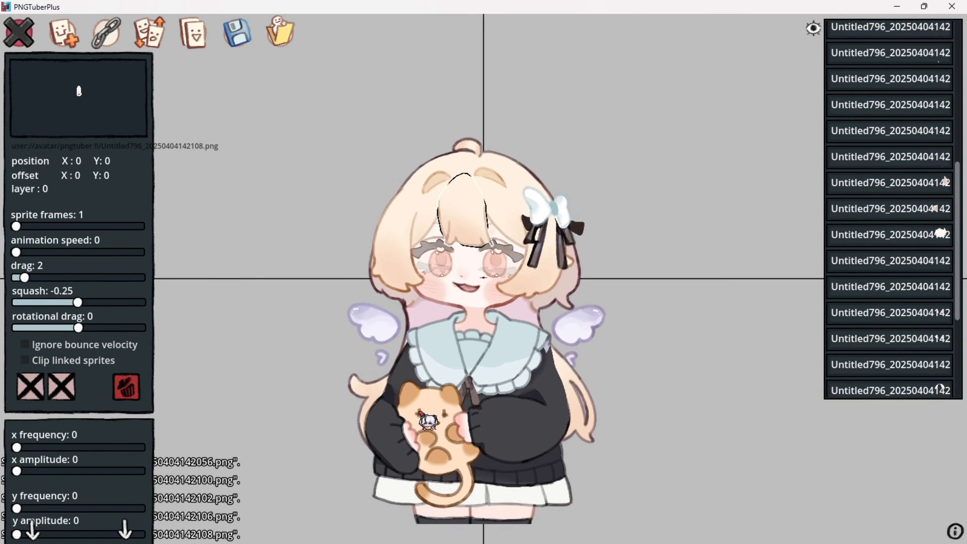
click(421, 413)
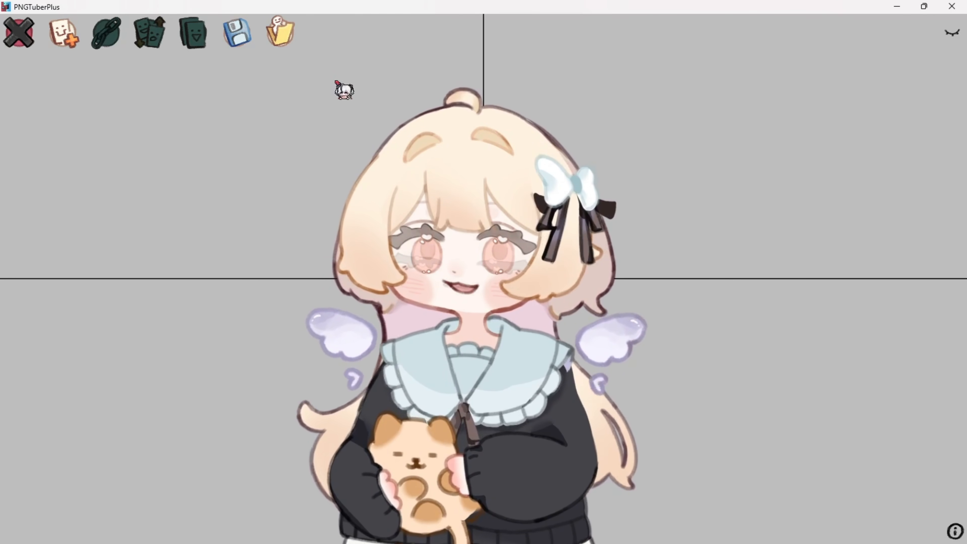
Start saving the avatar under the file name pngtuber.save, and cancel the save
click(239, 34)
double_click(167, 172)
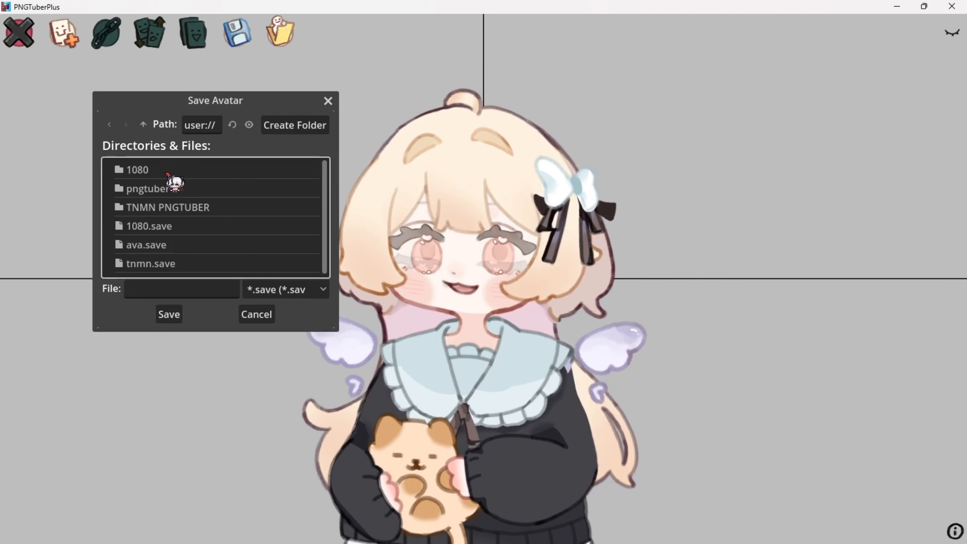
click(162, 291)
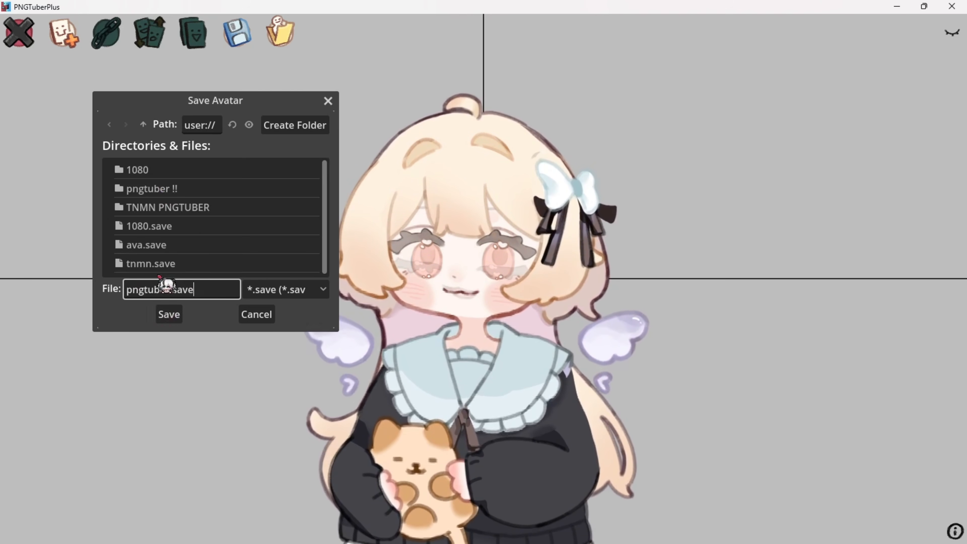
scroll(168, 265, down, 1)
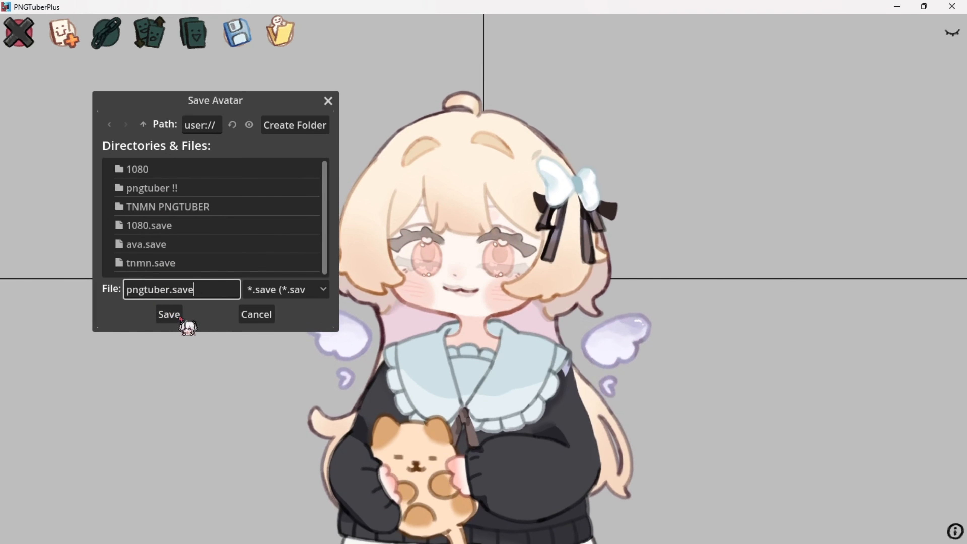
click(266, 318)
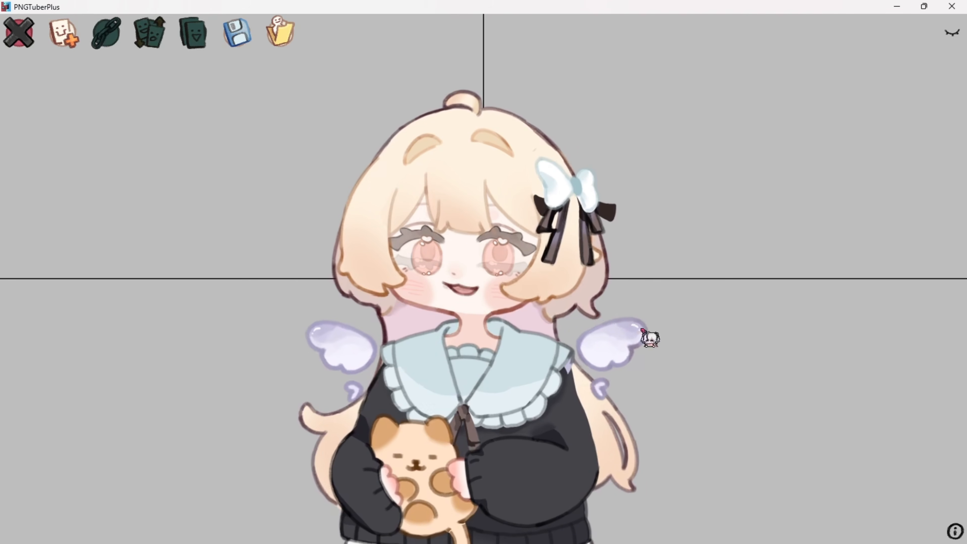